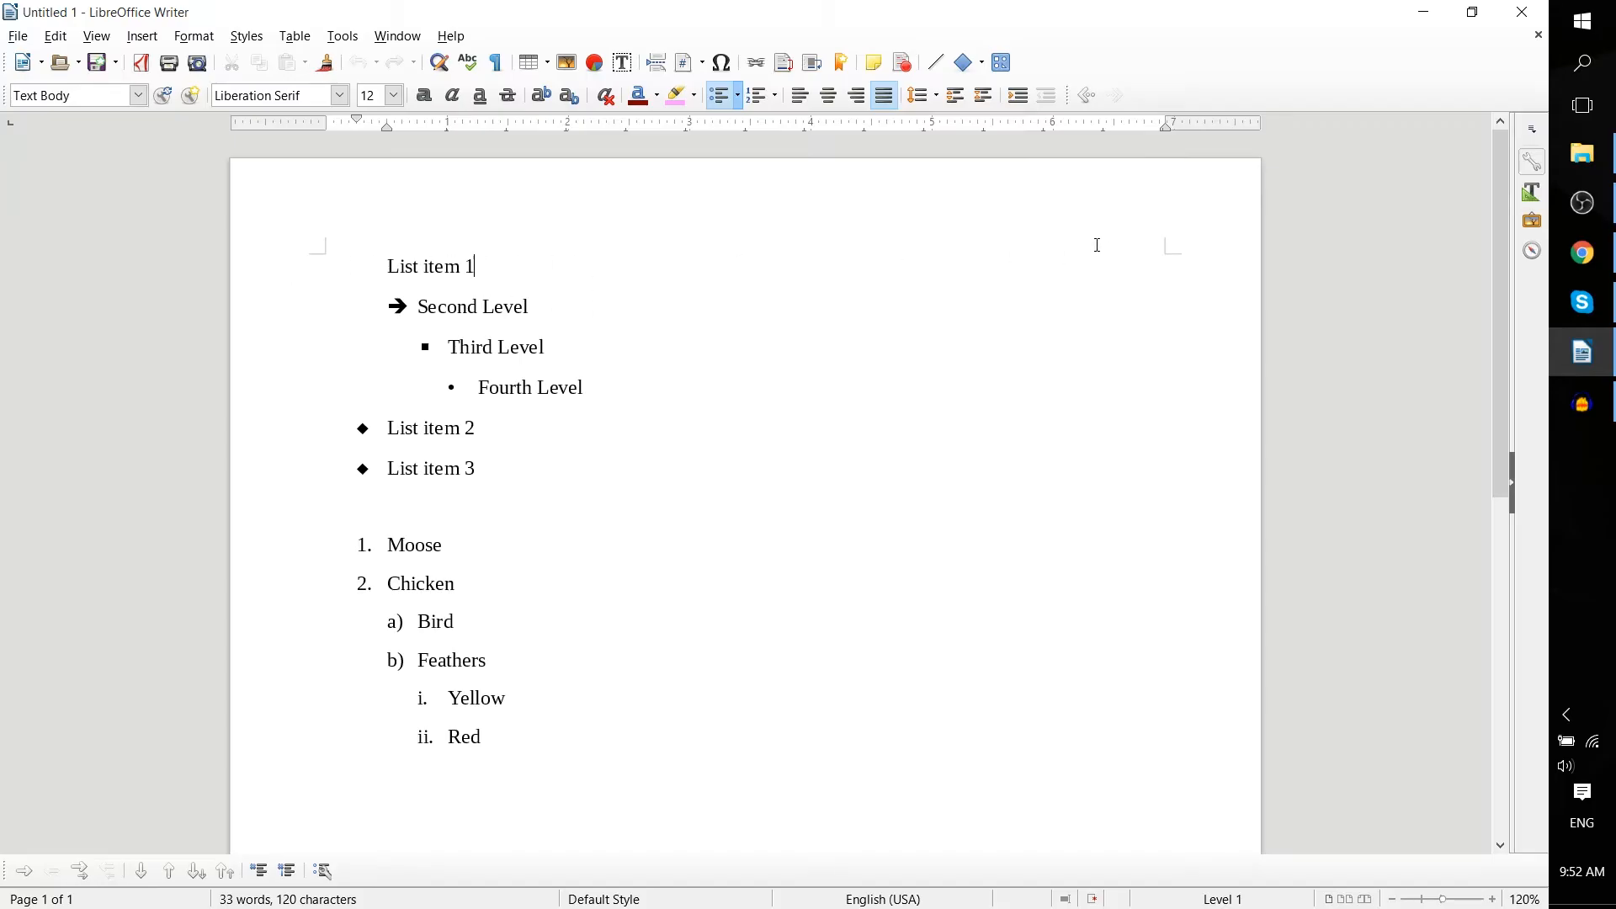
Step: Add a header to the Default Style pages and right-align its paragraph
{"action": "mouse_move", "coordinate": [1085, 229]}
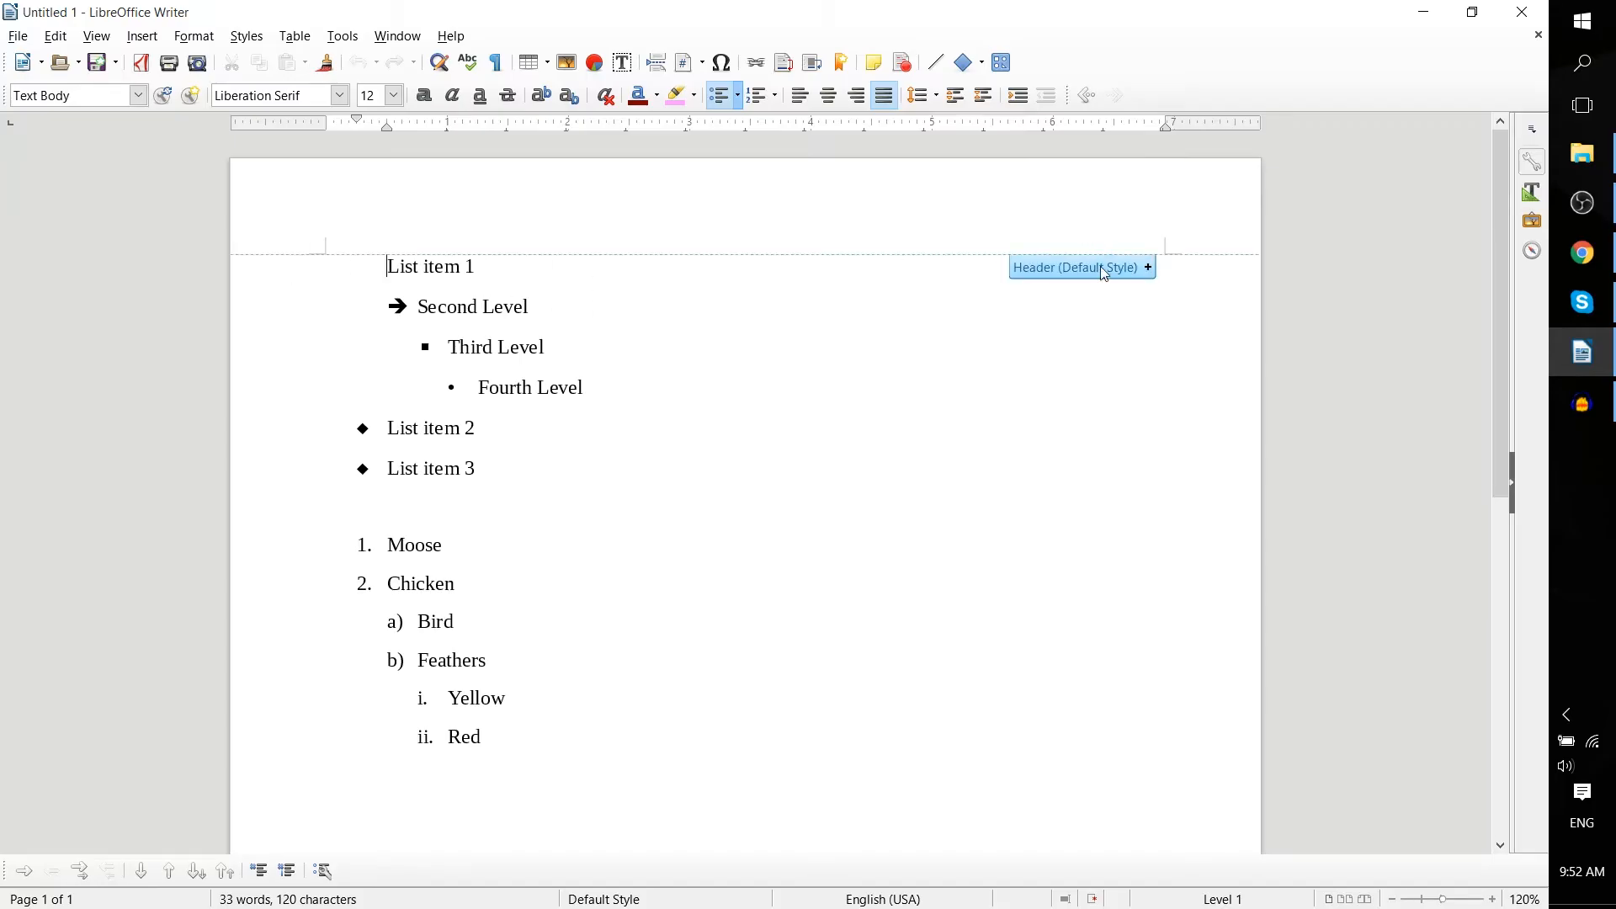
{"action": "left_click", "coordinate": [1150, 269]}
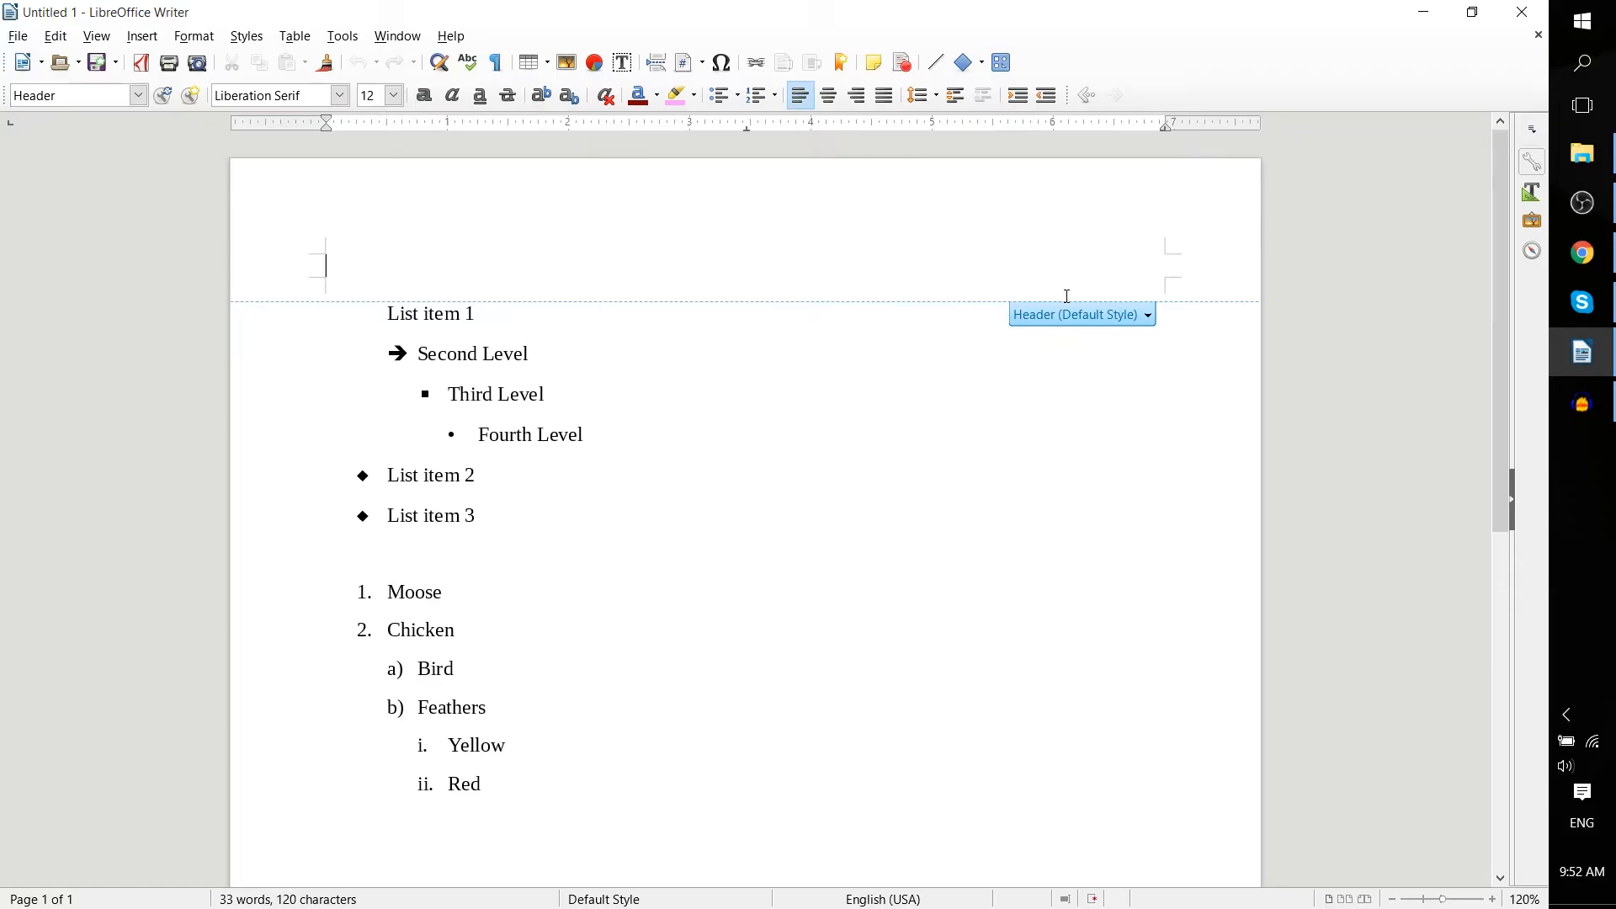
{"action": "left_click", "coordinate": [1148, 314]}
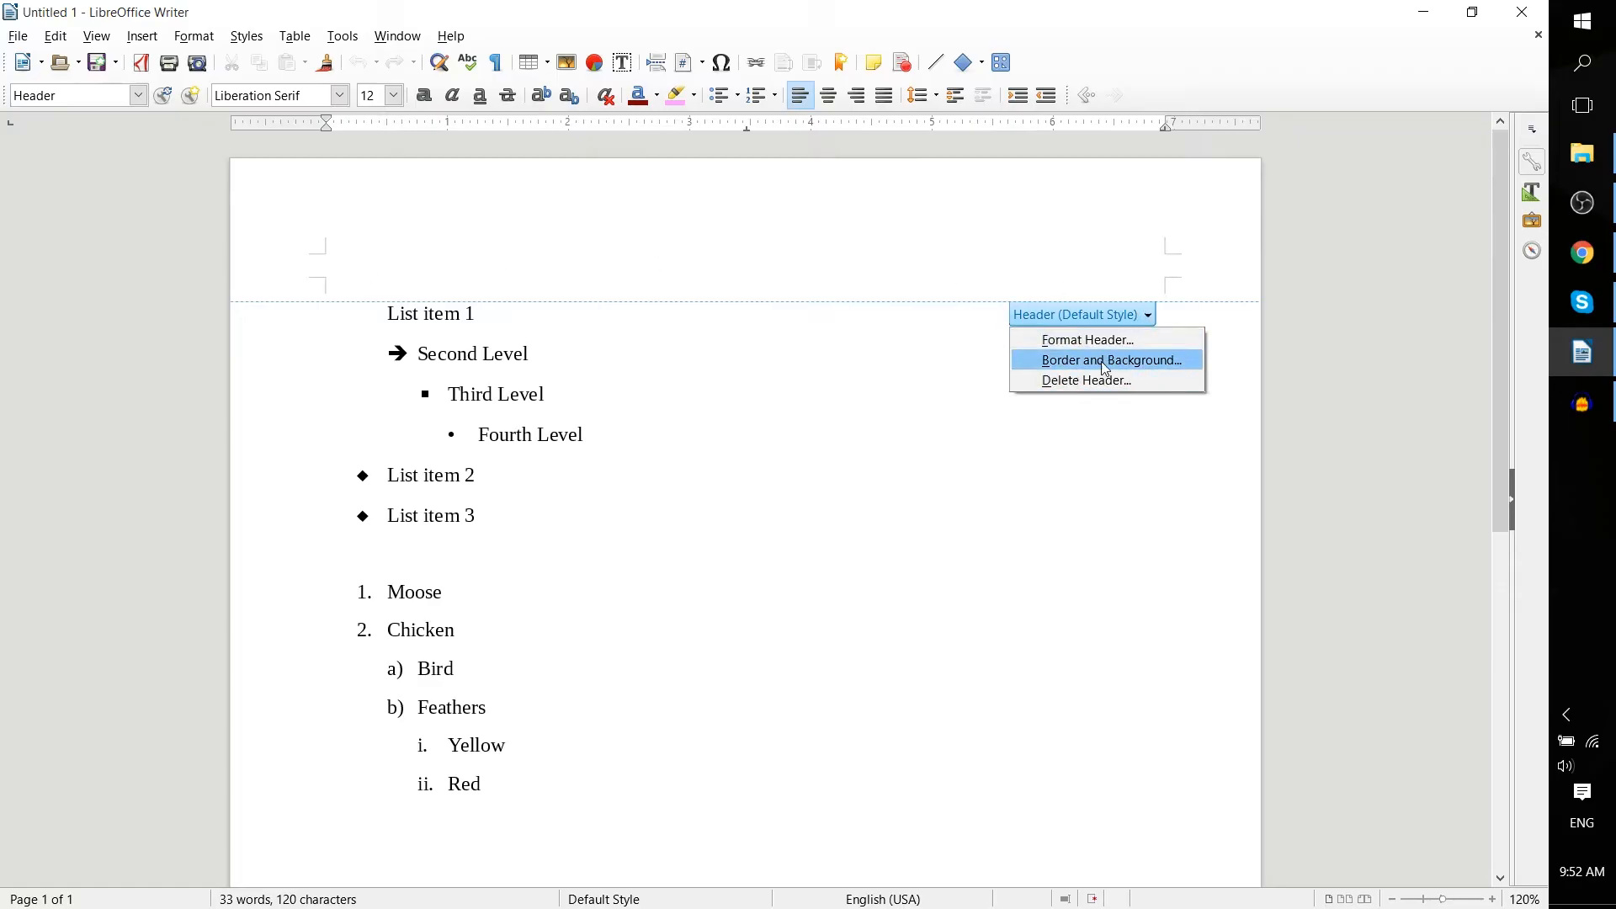
{"action": "left_click", "coordinate": [1147, 313]}
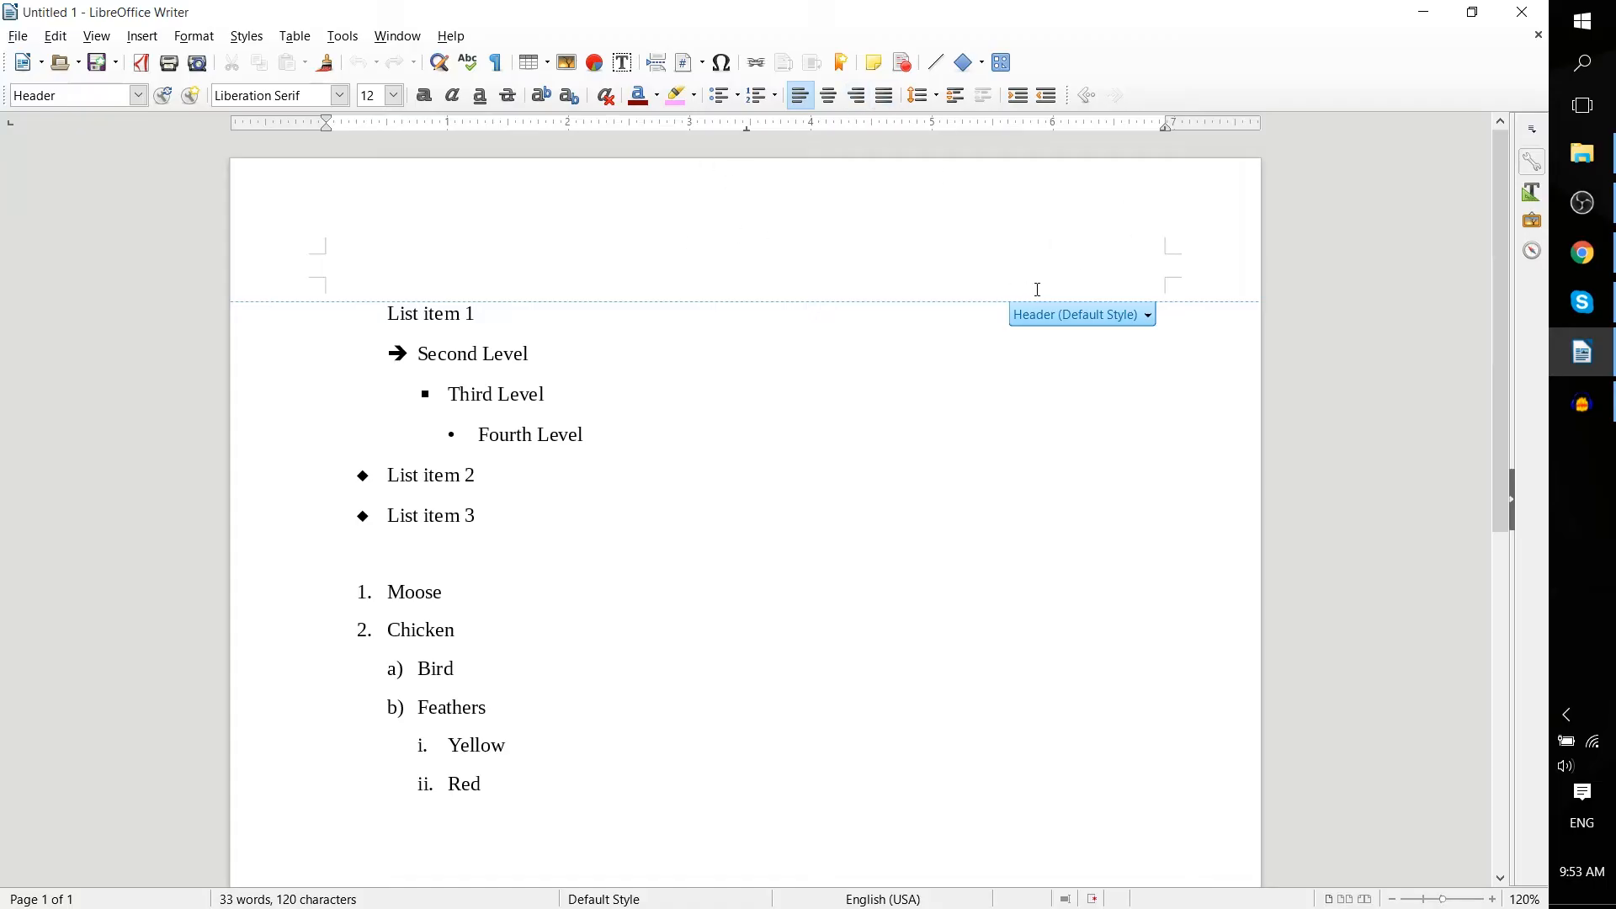
{"action": "left_click", "coordinate": [861, 107]}
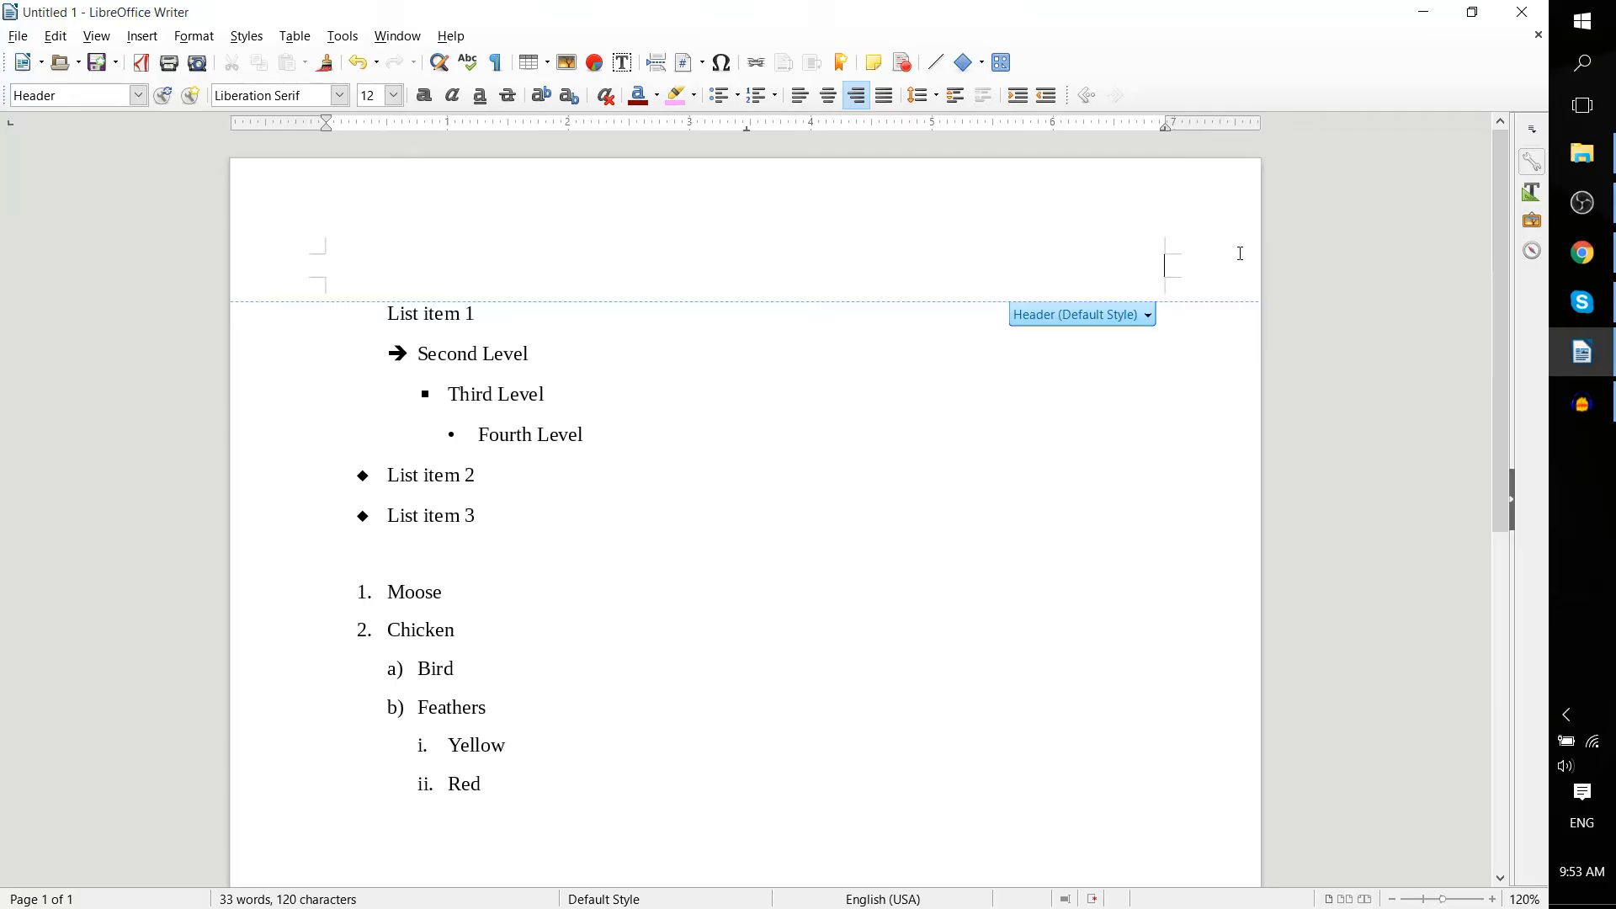
Step: Enter the author's first name in the header and the placeholder line "Page # of #" beneath it
{"action": "type", "text": "Chris"}
{"action": "key", "text": "Return"}
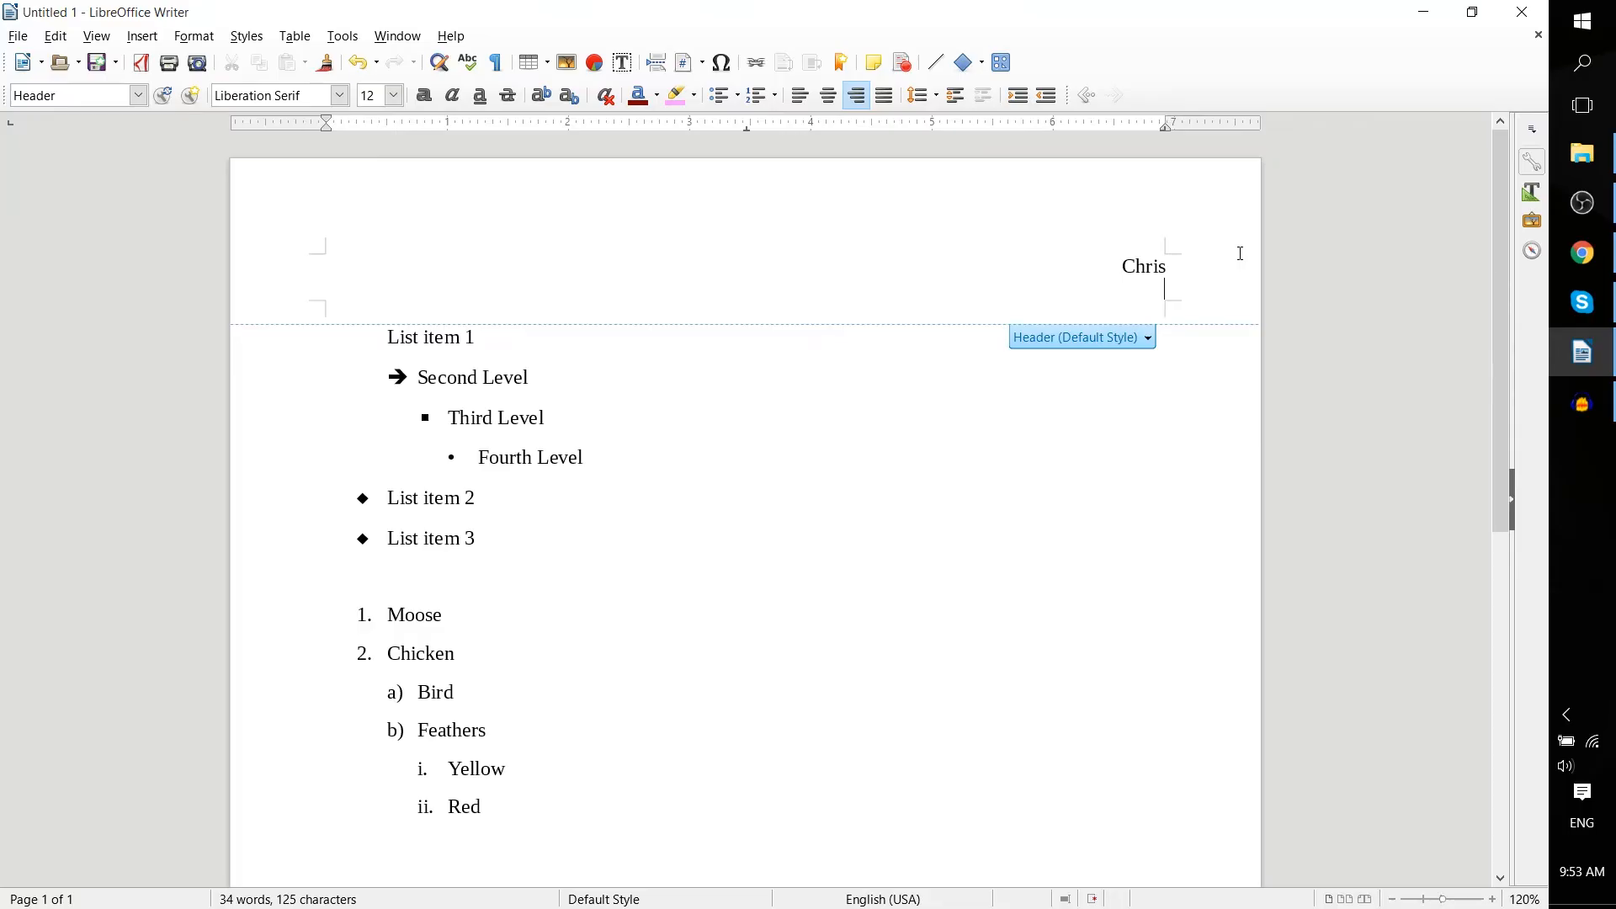
{"action": "type", "text": "Page # of #"}
{"action": "left_click_drag", "start_coordinate": [1120, 289], "coordinate": [1132, 291]}
Step: Extend the document onto a second page below the numbered list
{"action": "left_click_drag", "start_coordinate": [386, 336], "coordinate": [563, 786]}
{"action": "scroll", "coordinate": [598, 825], "scroll_direction": "down", "scroll_amount": 8}
{"action": "key", "text": "Return"}
{"action": "key", "text": "Return"}
{"action": "key", "text": "ctrl+Return"}
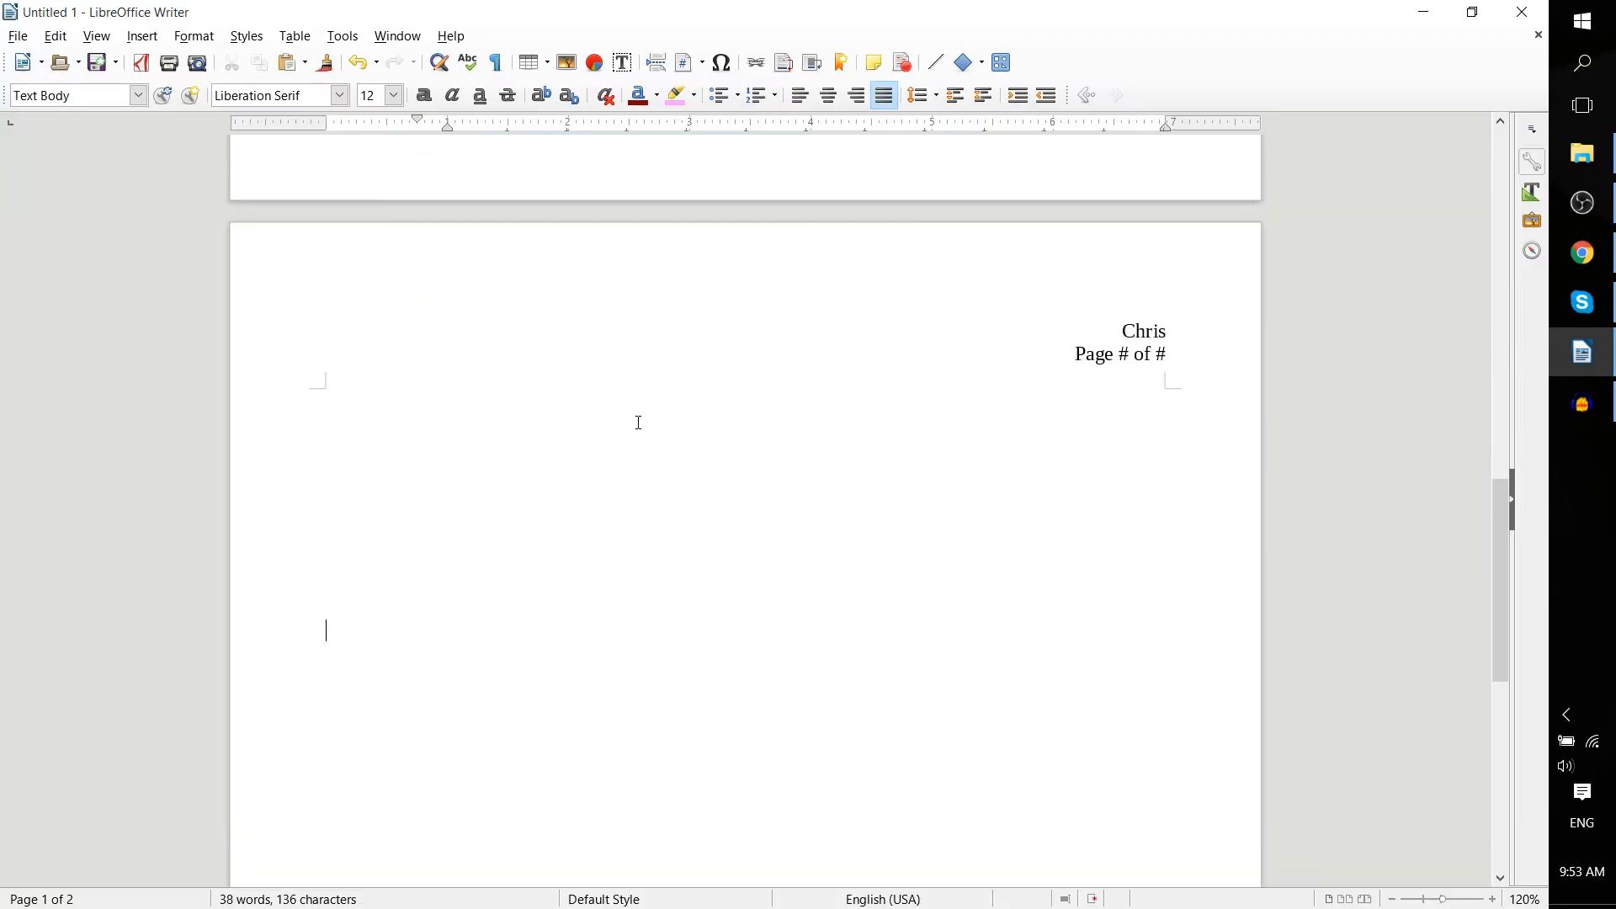
Step: Replace the second # in the first page's header with a Page Count field
{"action": "left_click", "coordinate": [1120, 354]}
{"action": "left_click_drag", "start_coordinate": [1121, 354], "coordinate": [1128, 292]}
{"action": "left_click", "coordinate": [1128, 292]}
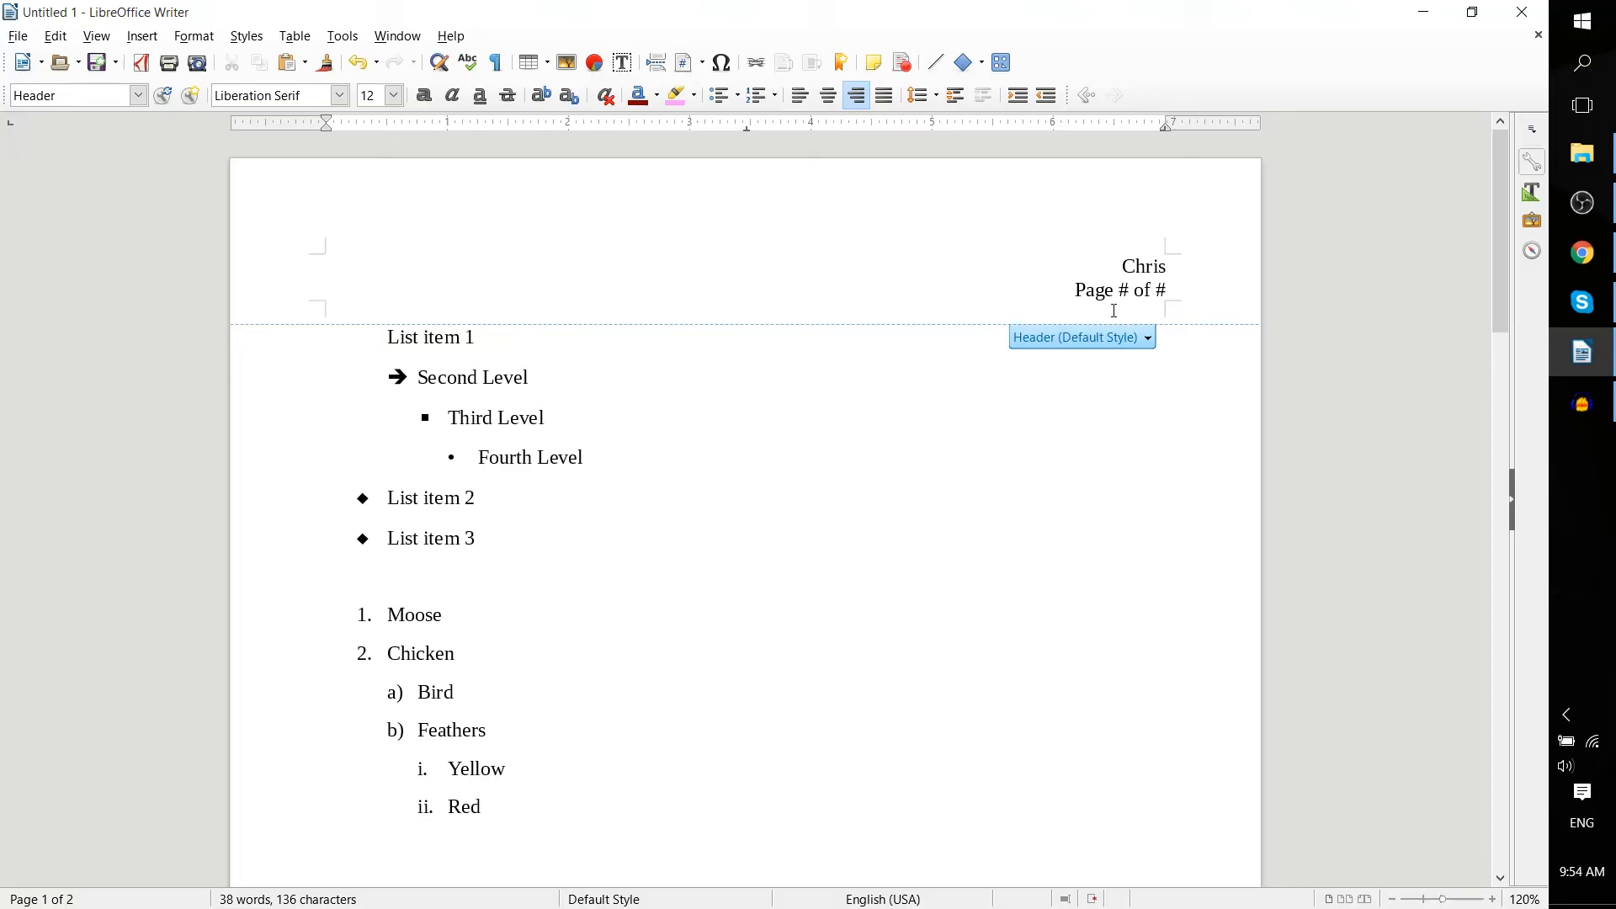
{"action": "left_click_drag", "start_coordinate": [1154, 292], "coordinate": [1179, 292]}
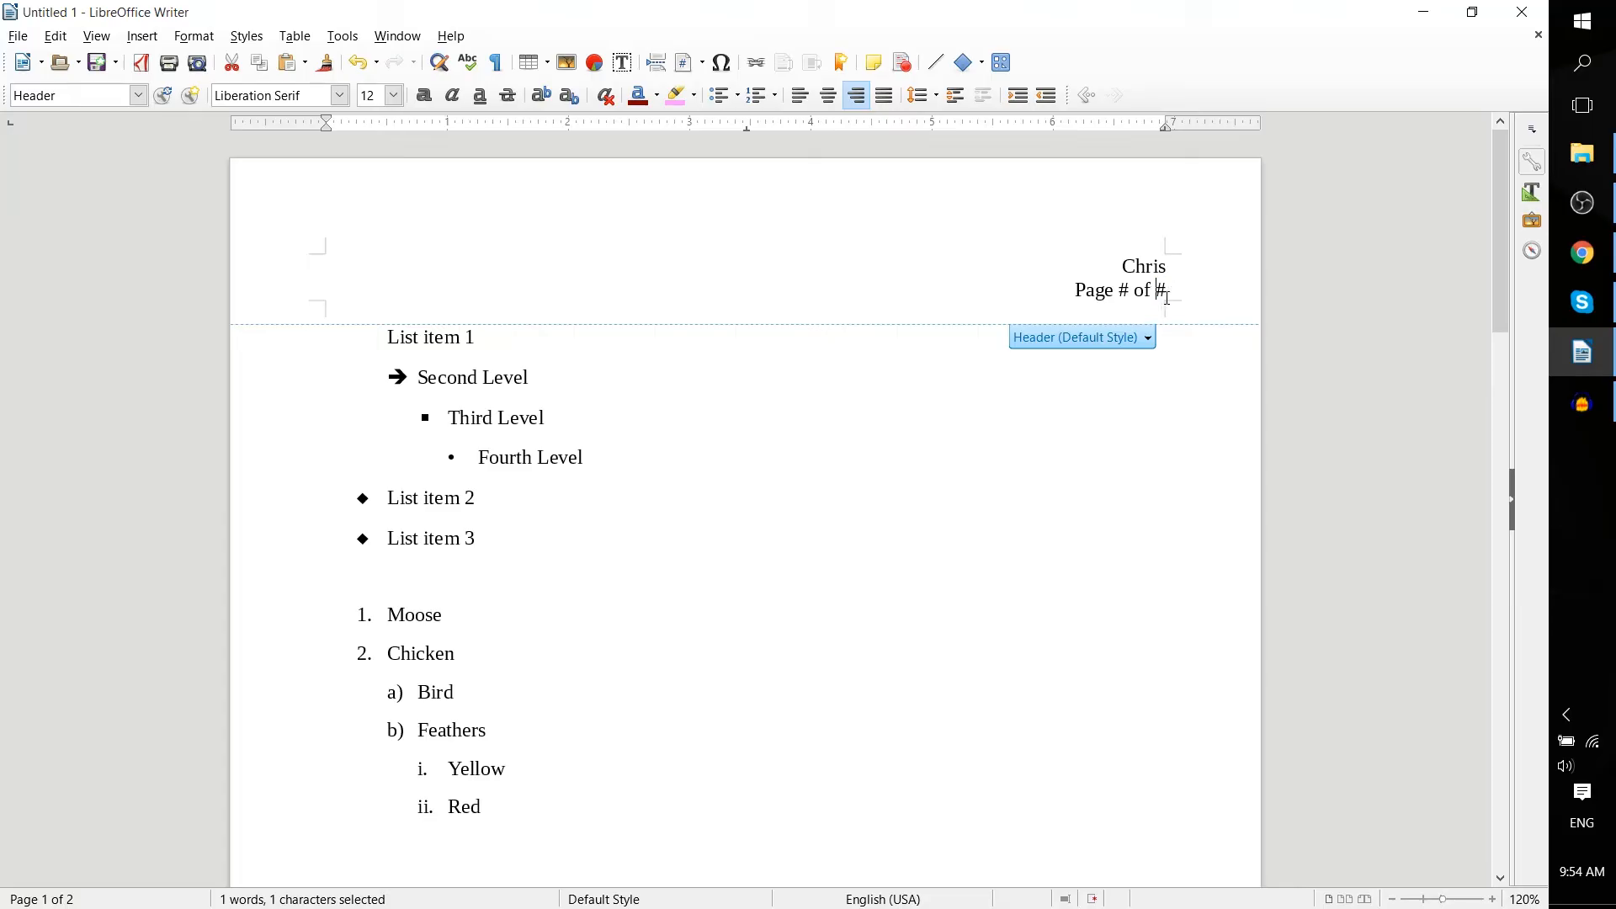
{"action": "left_click", "coordinate": [702, 71]}
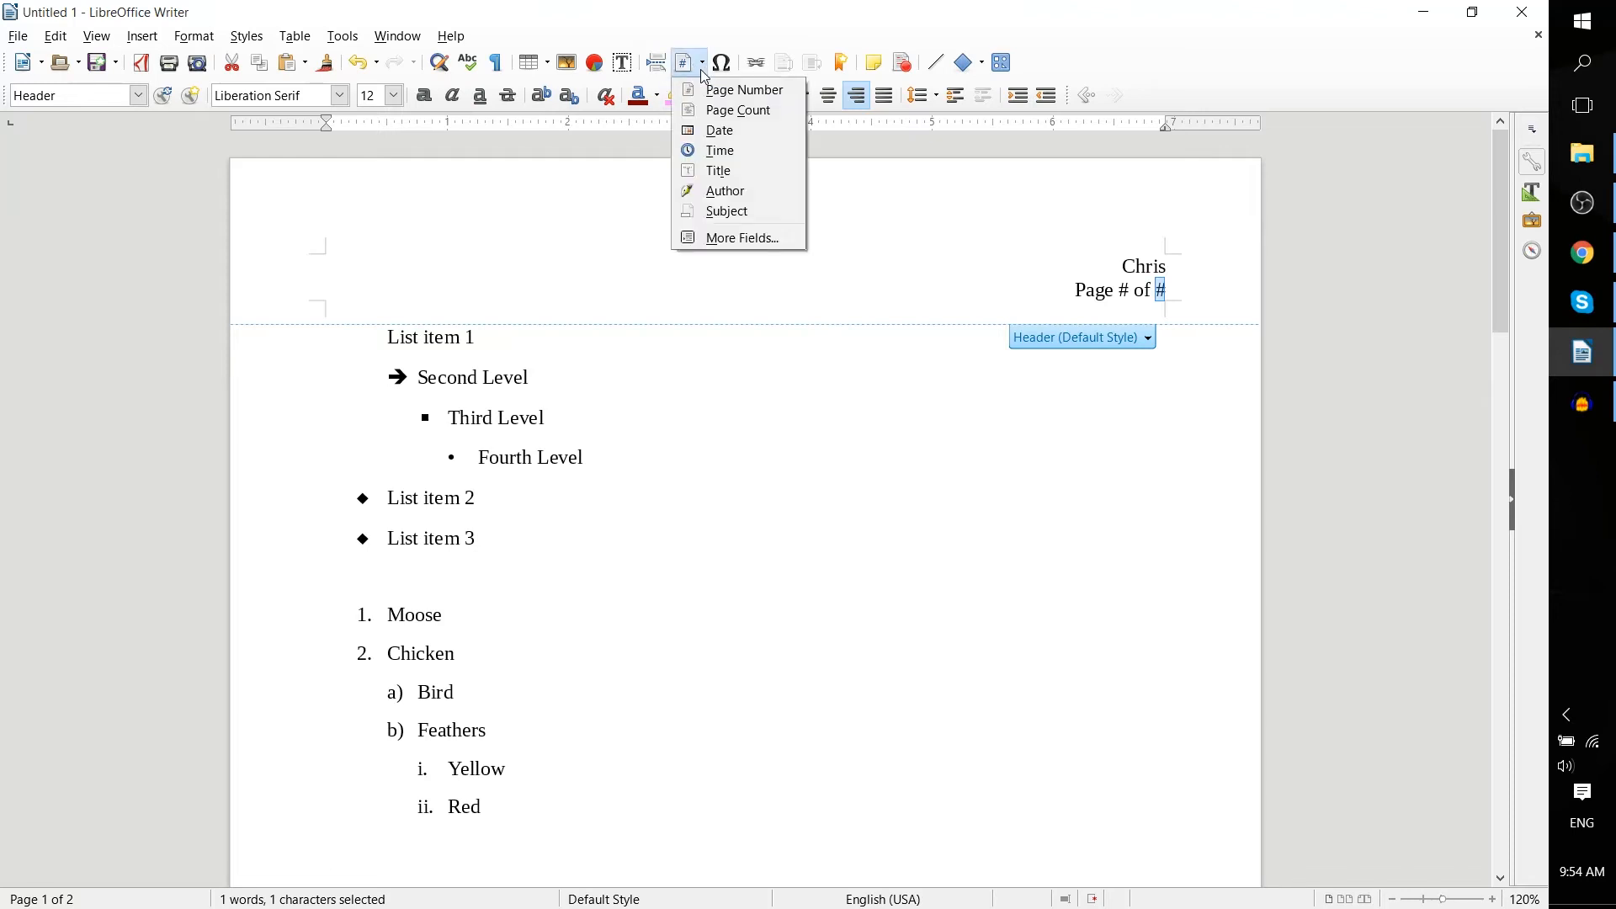
{"action": "left_click", "coordinate": [706, 113]}
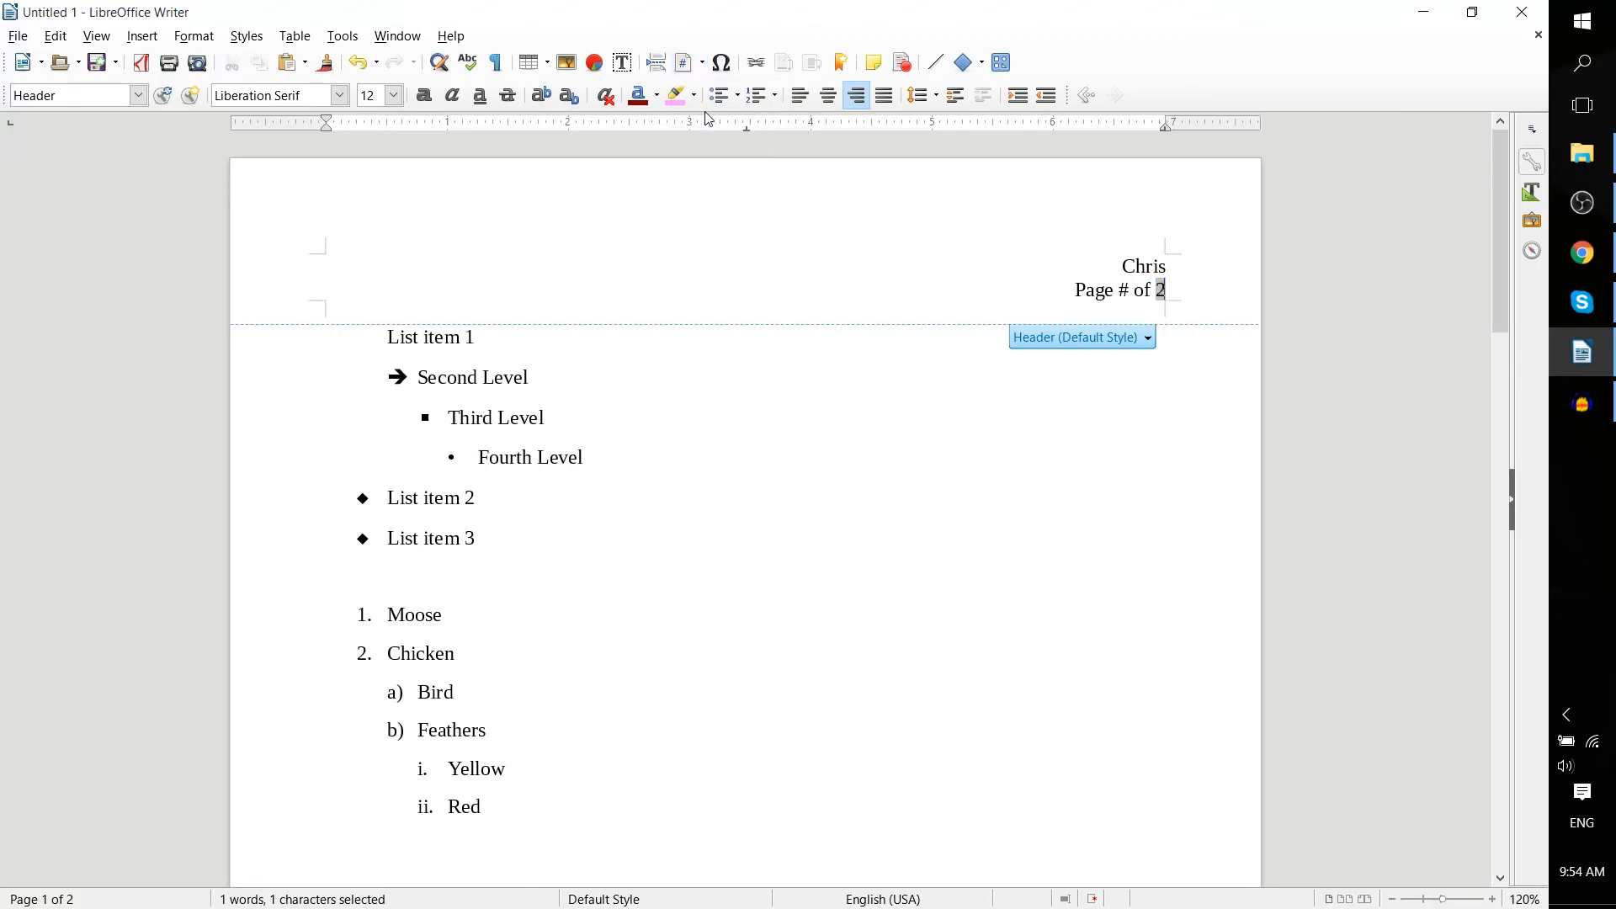
Step: Replace the remaining # in the header with a Page Number field
{"action": "left_click_drag", "start_coordinate": [1158, 288], "coordinate": [1166, 291]}
{"action": "left_click", "coordinate": [1156, 292]}
{"action": "left_click_drag", "start_coordinate": [1131, 292], "coordinate": [1117, 294]}
{"action": "left_click", "coordinate": [701, 66]}
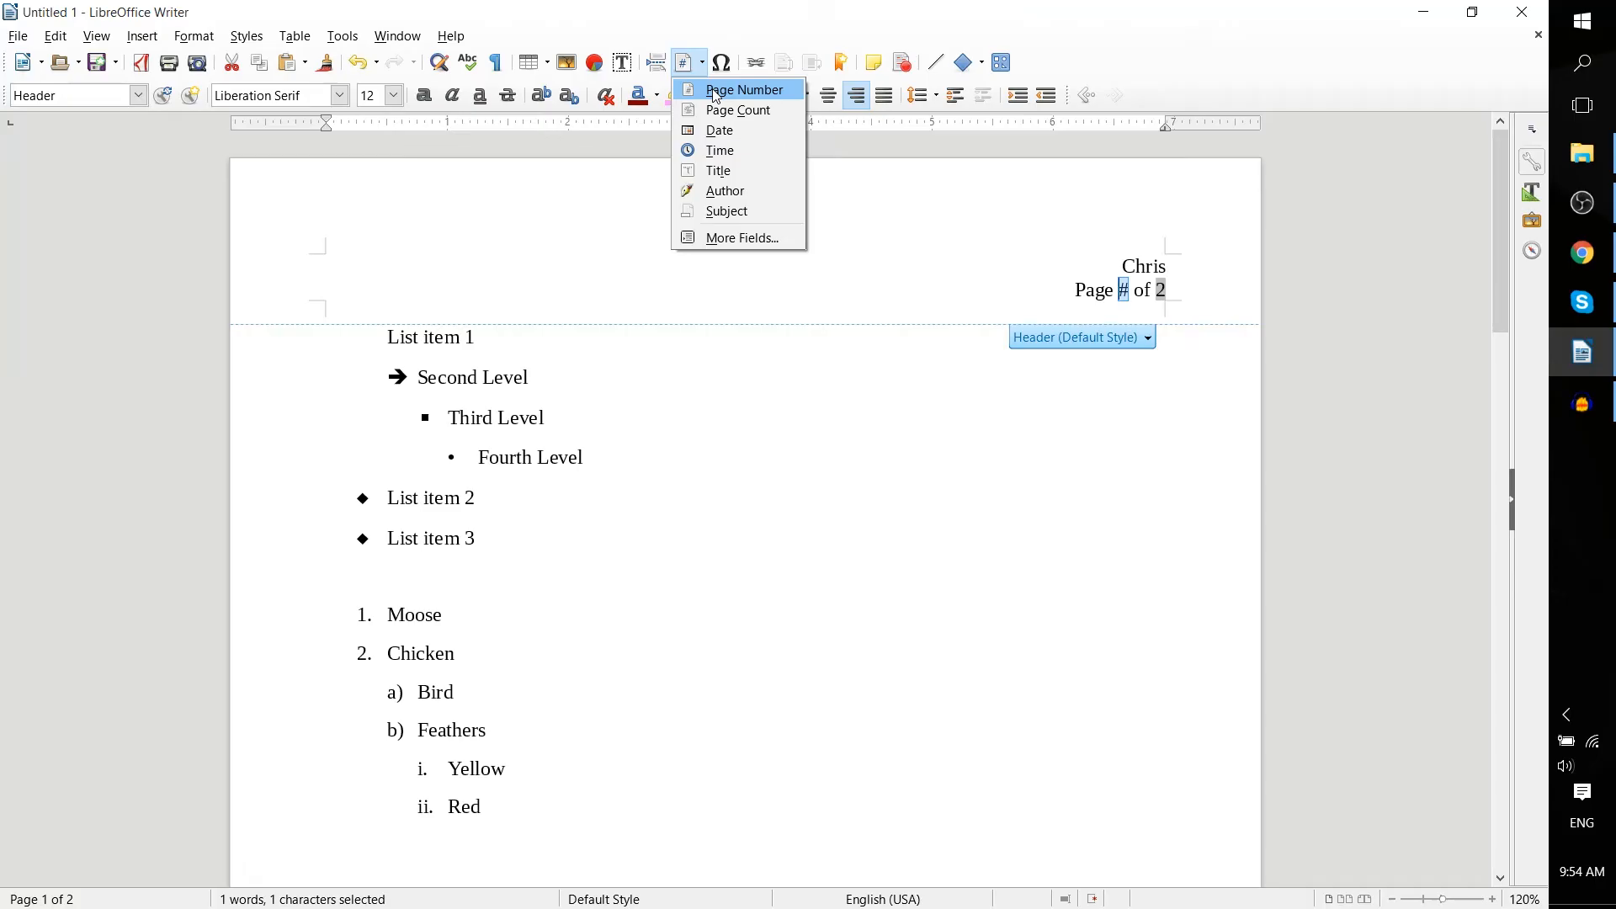
{"action": "left_click", "coordinate": [717, 91]}
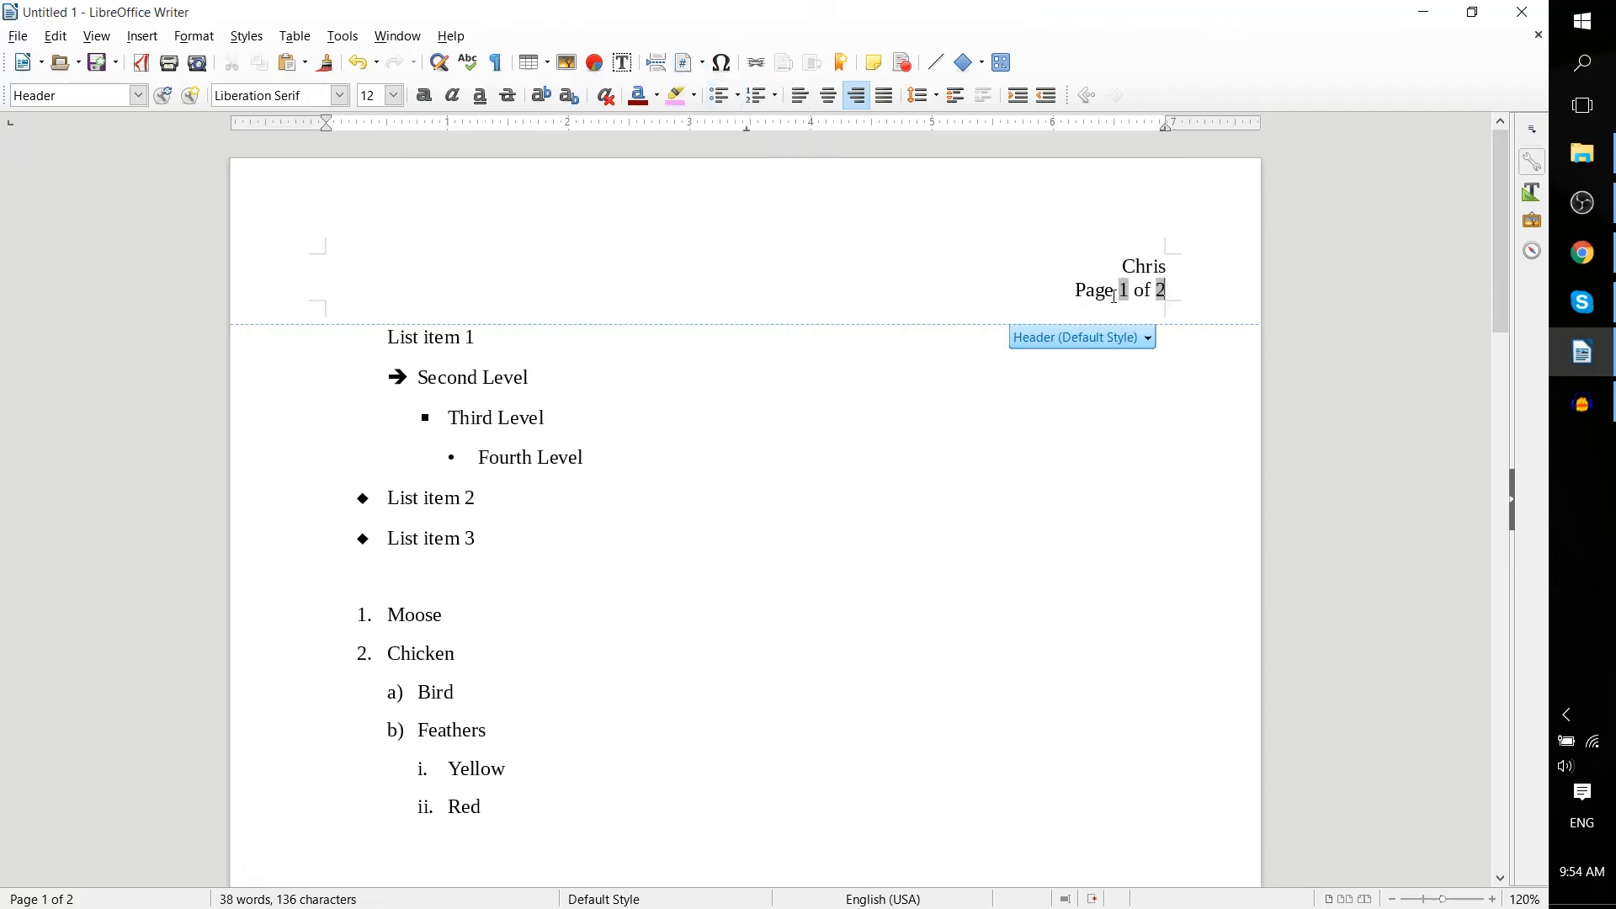
Step: Check the page number and page count fields in the header of the second page
{"action": "left_click_drag", "start_coordinate": [1130, 291], "coordinate": [1119, 291]}
{"action": "left_click", "coordinate": [1143, 271]}
{"action": "scroll", "coordinate": [1203, 413], "scroll_direction": "down", "scroll_amount": 10}
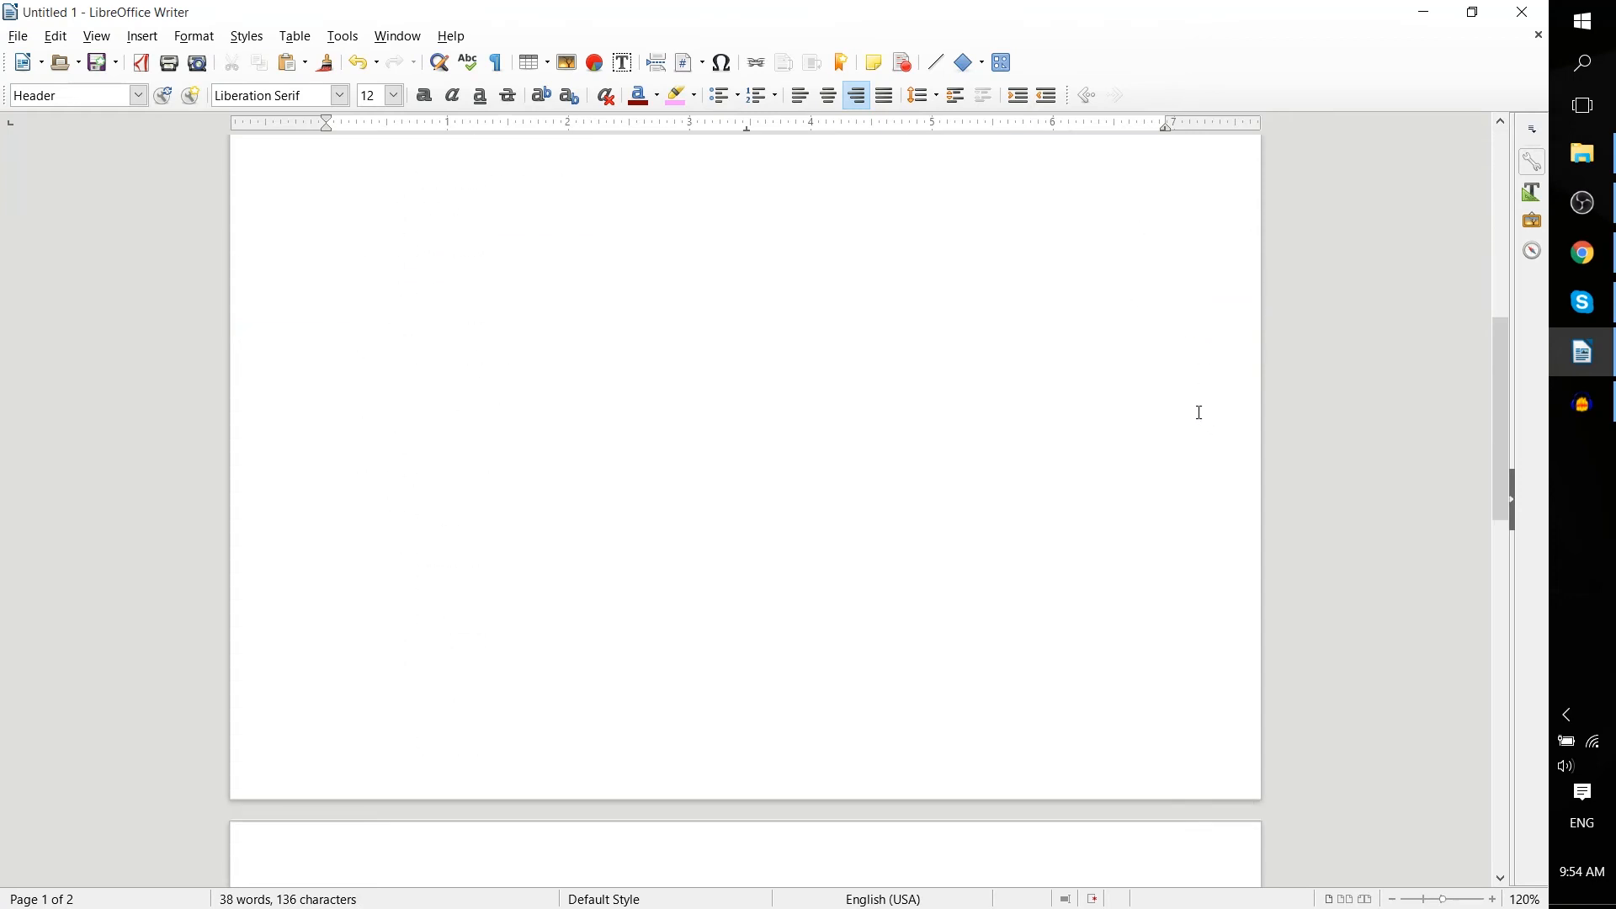
{"action": "scroll", "coordinate": [1199, 409], "scroll_direction": "down", "scroll_amount": 3}
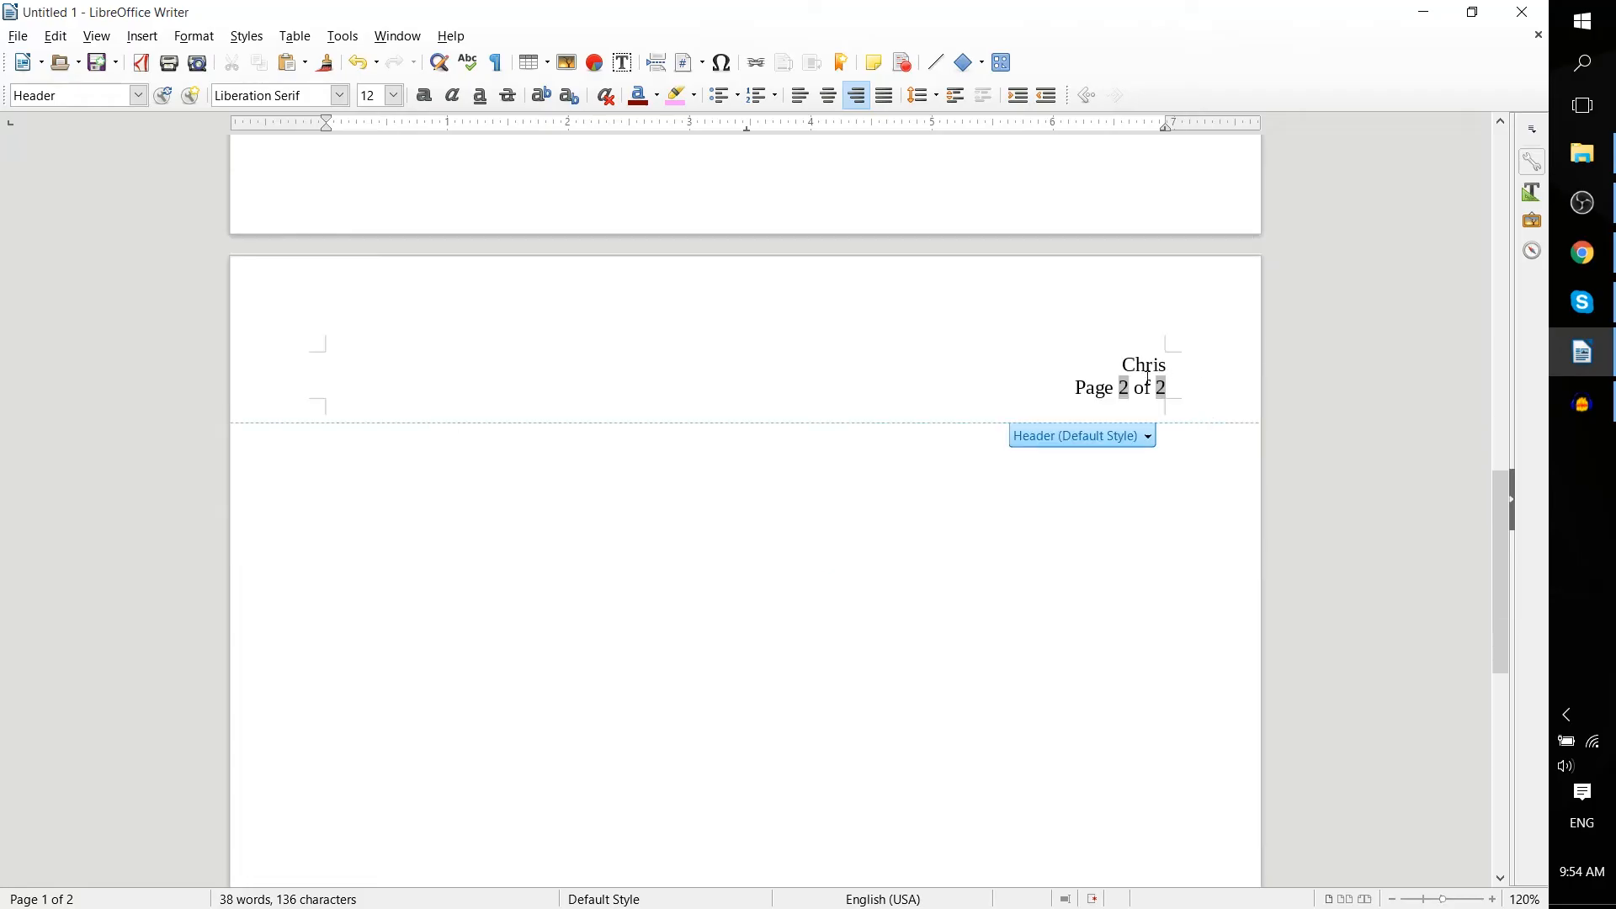
{"action": "left_click_drag", "start_coordinate": [1168, 387], "coordinate": [1113, 392]}
{"action": "left_click", "coordinate": [1122, 393]}
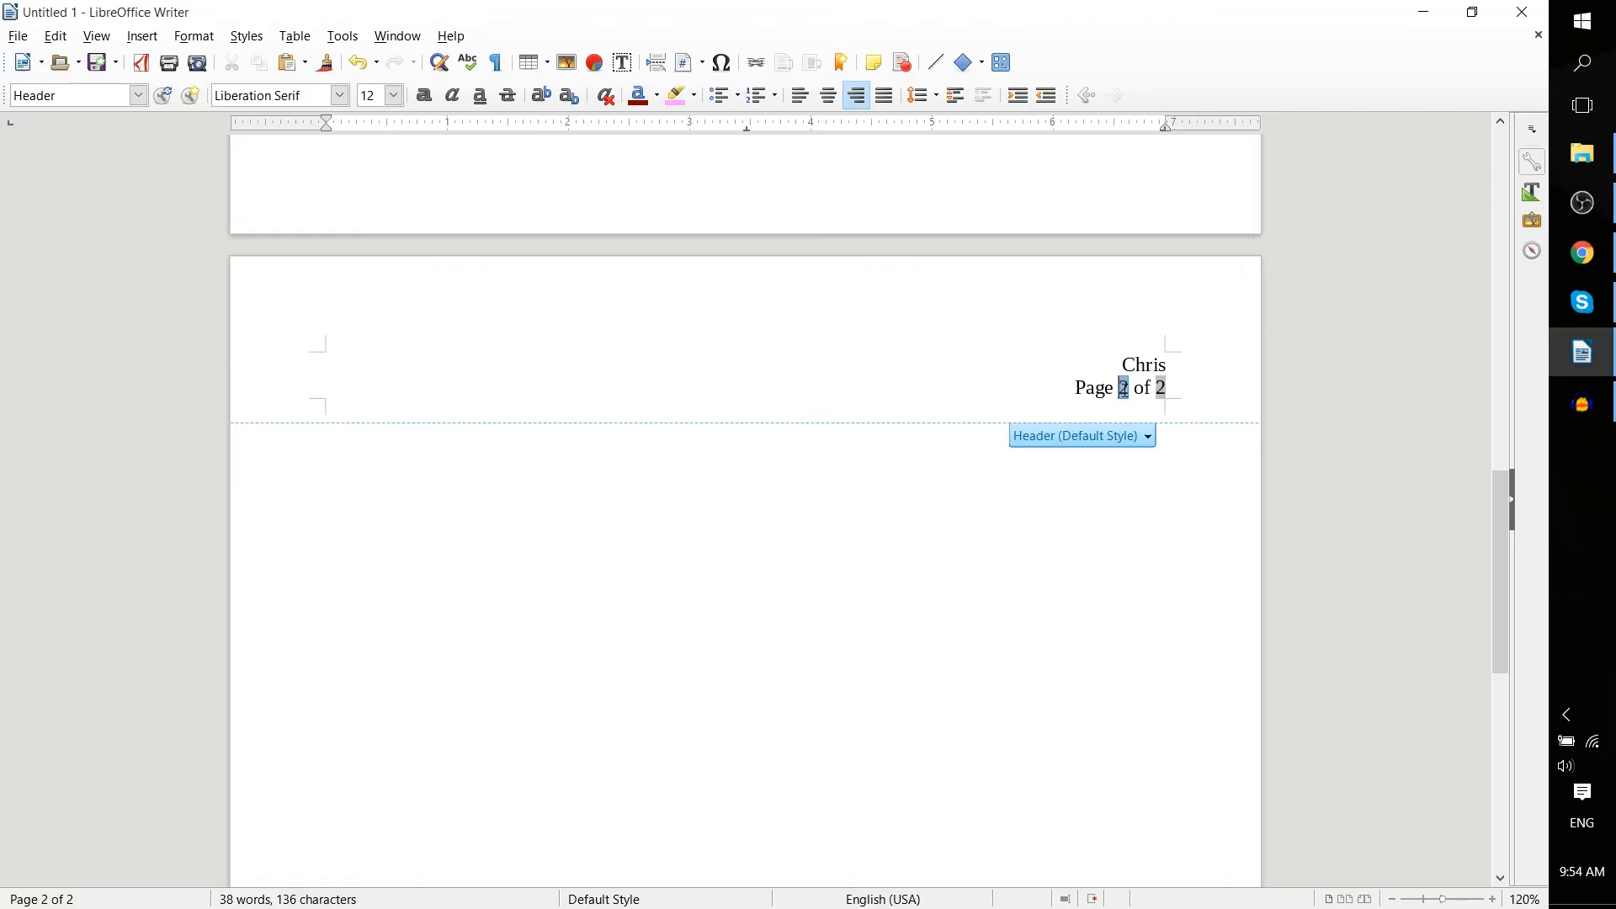
{"action": "left_click_drag", "start_coordinate": [1131, 389], "coordinate": [1115, 391]}
Step: Insert a page break on the second page to add a third page, and check its header numbering
{"action": "left_click", "coordinate": [1062, 601]}
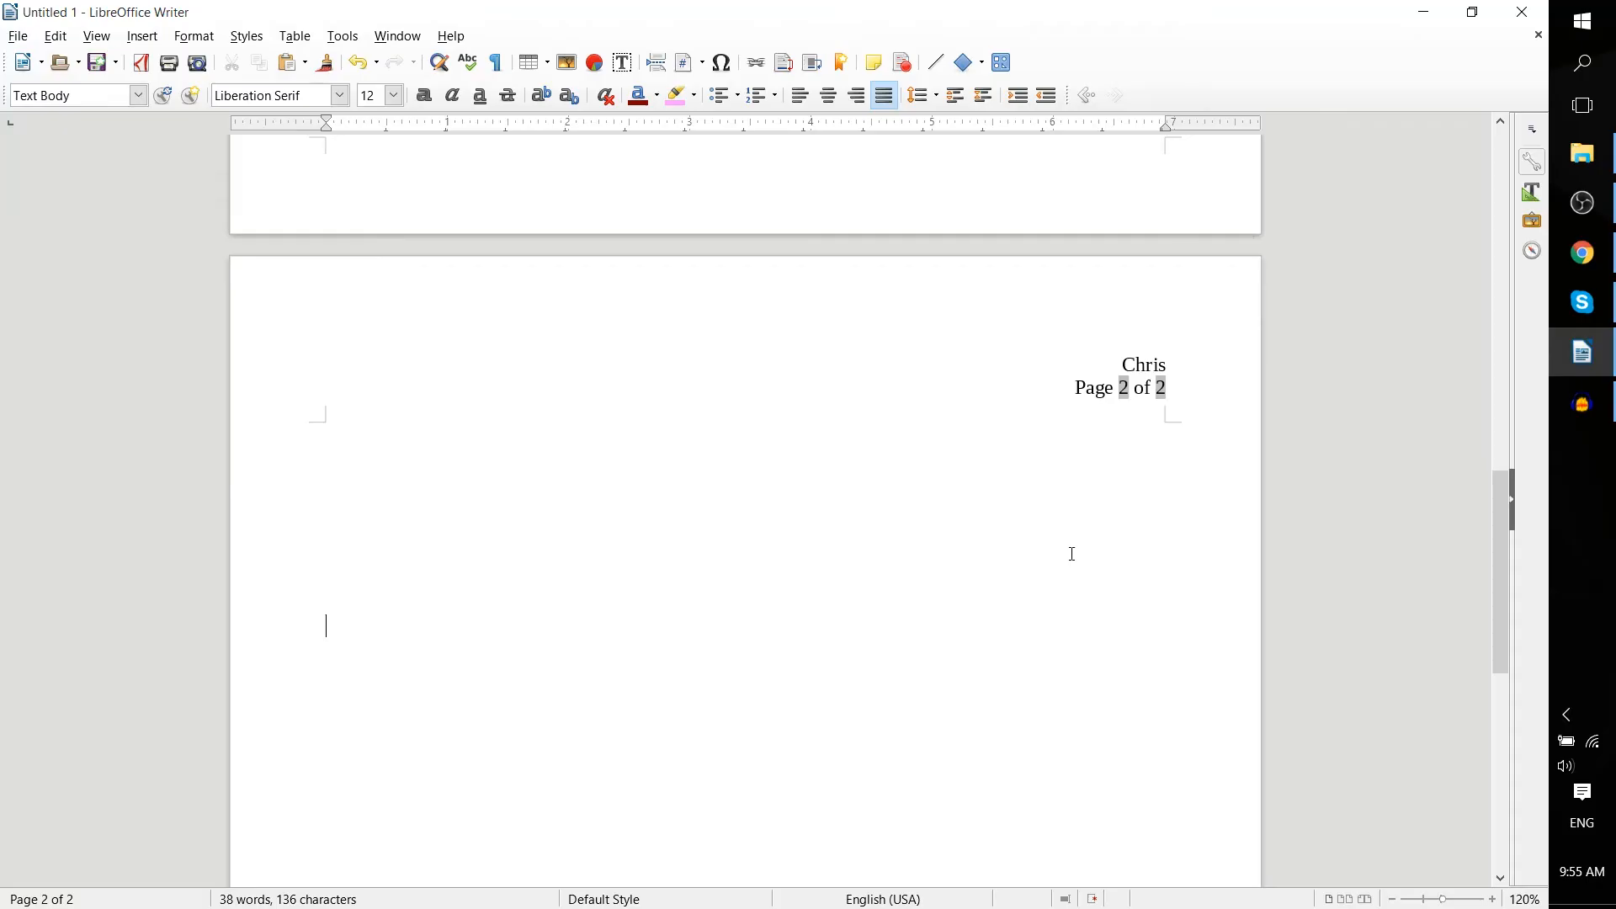
{"action": "key", "text": "ctrl+Return"}
{"action": "scroll", "coordinate": [1058, 557], "scroll_direction": "down", "scroll_amount": 1}
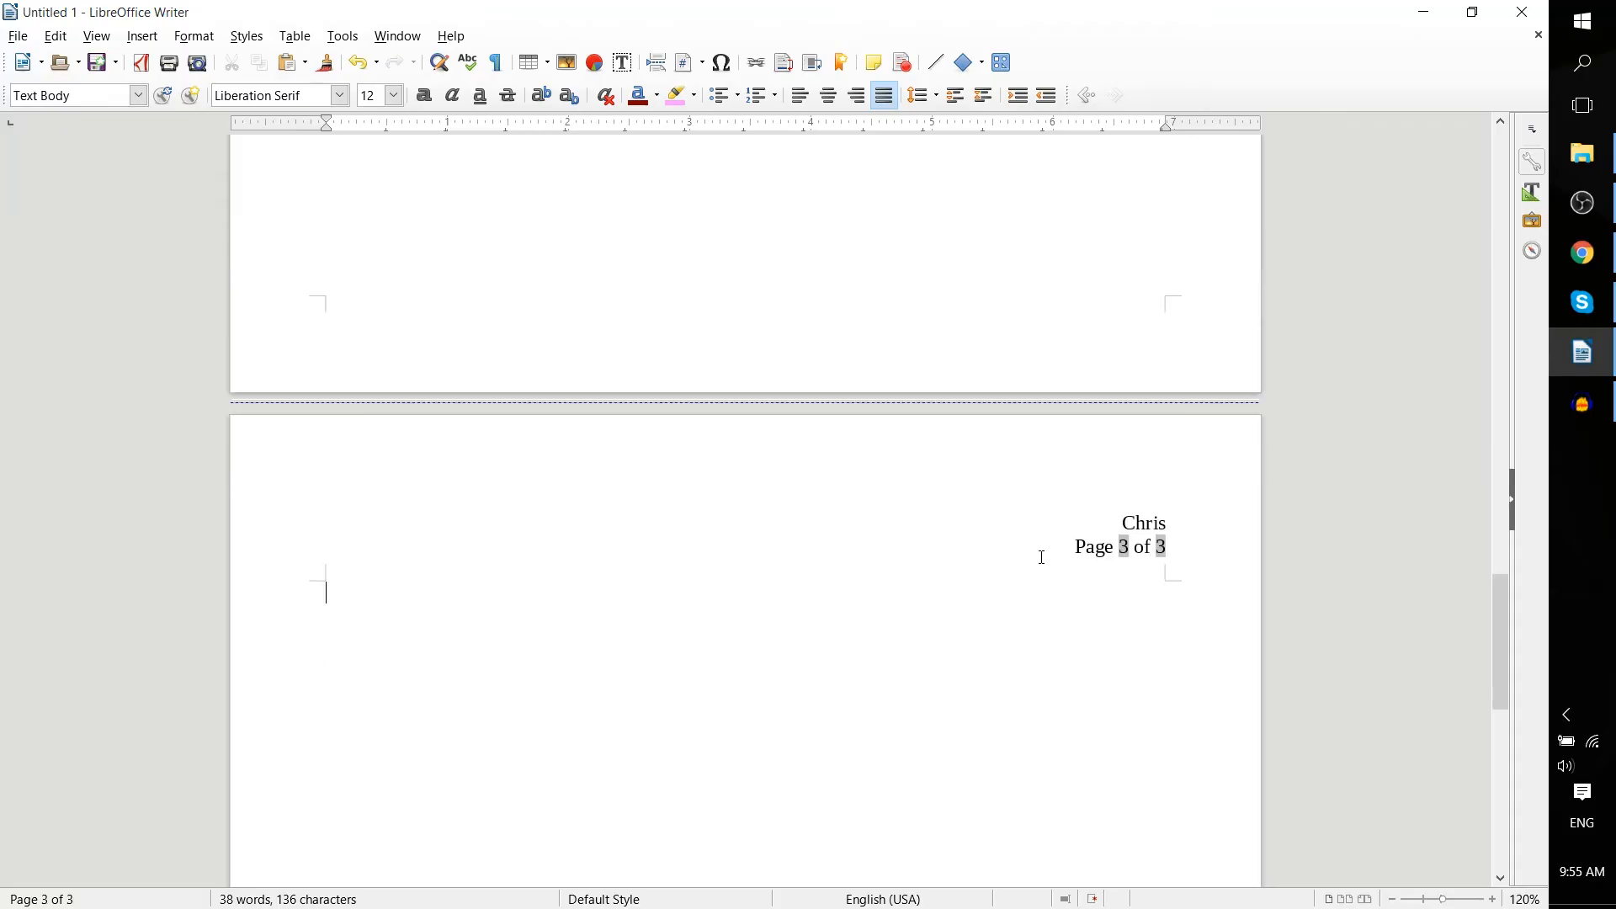
{"action": "left_click", "coordinate": [1126, 547]}
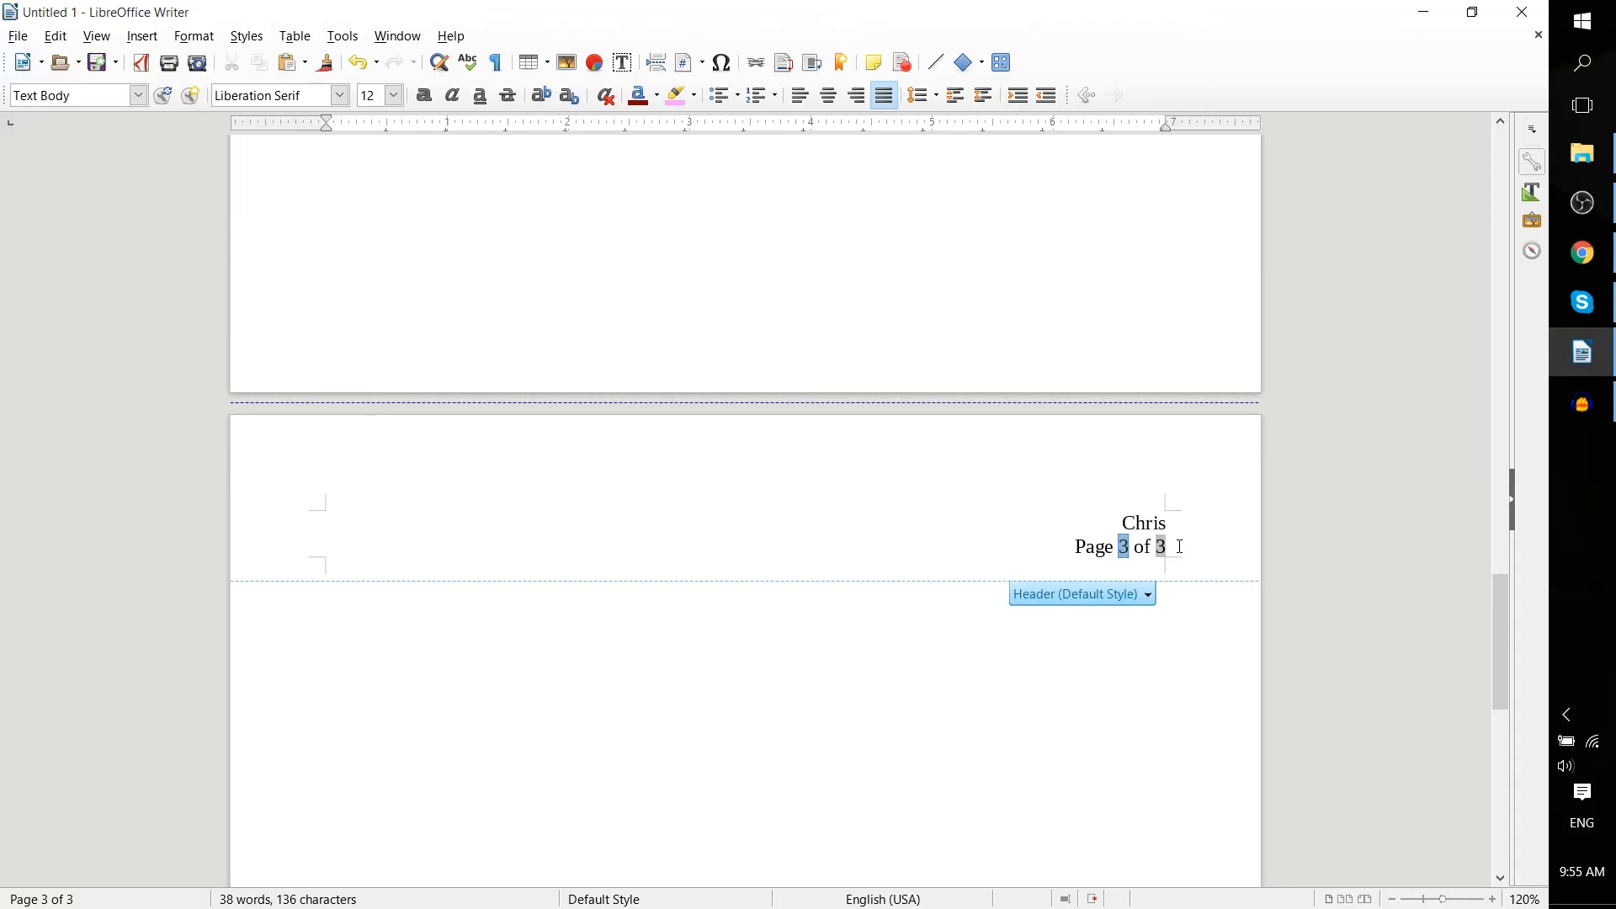
Step: Insert a Date field on a new line below the page numbering in the first page's header
{"action": "scroll", "coordinate": [1181, 547], "scroll_direction": "up", "scroll_amount": 20}
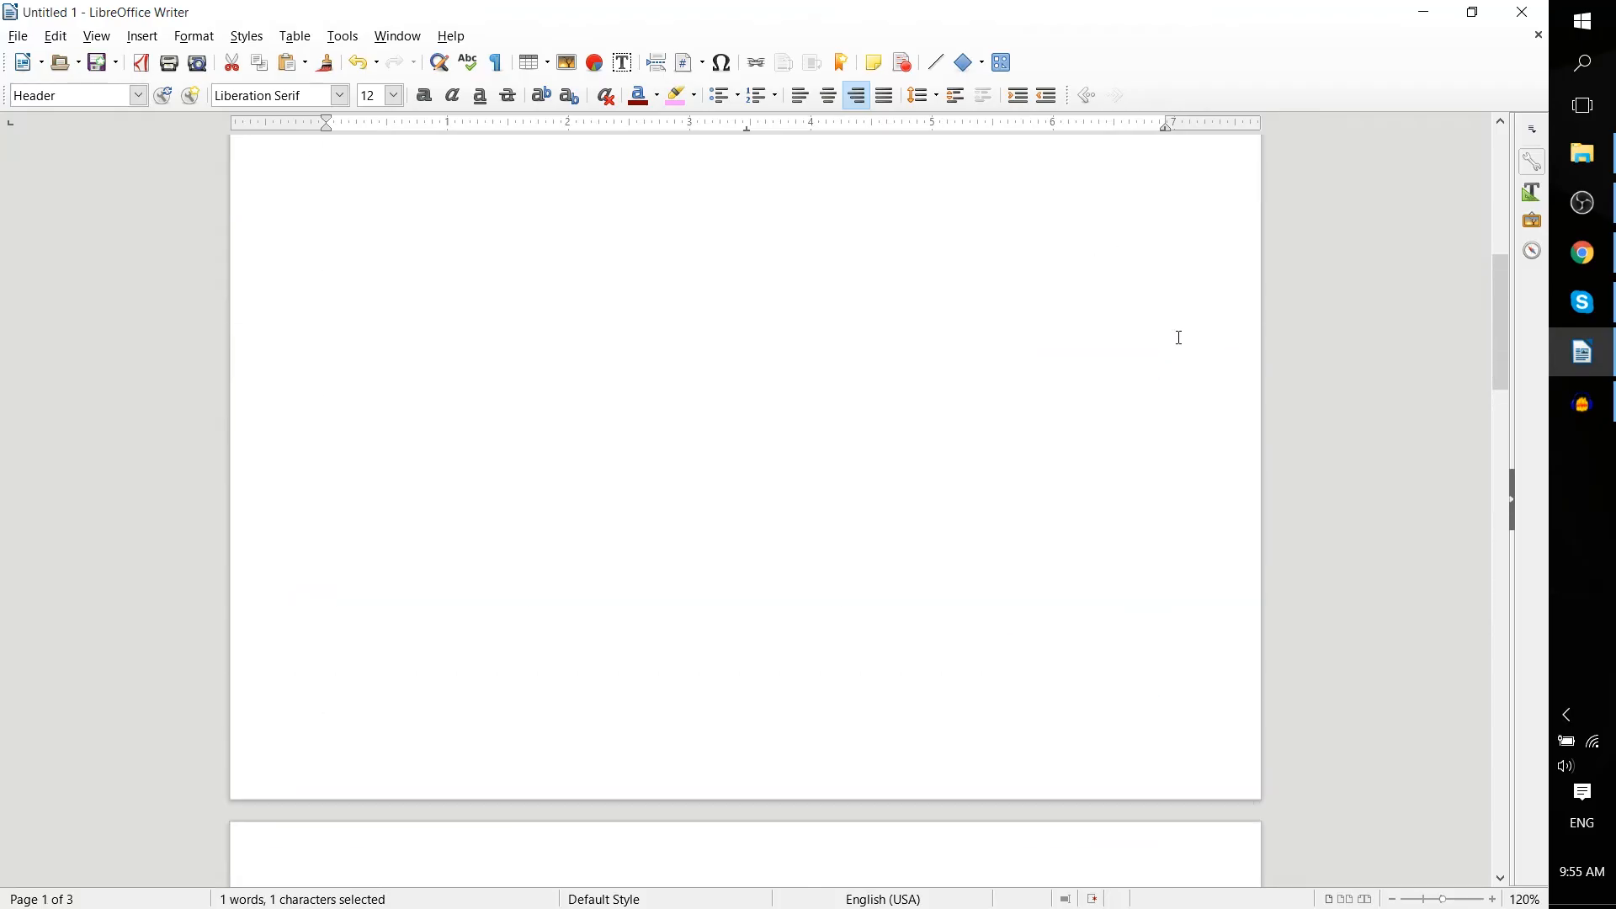
{"action": "scroll", "coordinate": [1181, 338], "scroll_direction": "up", "scroll_amount": 14}
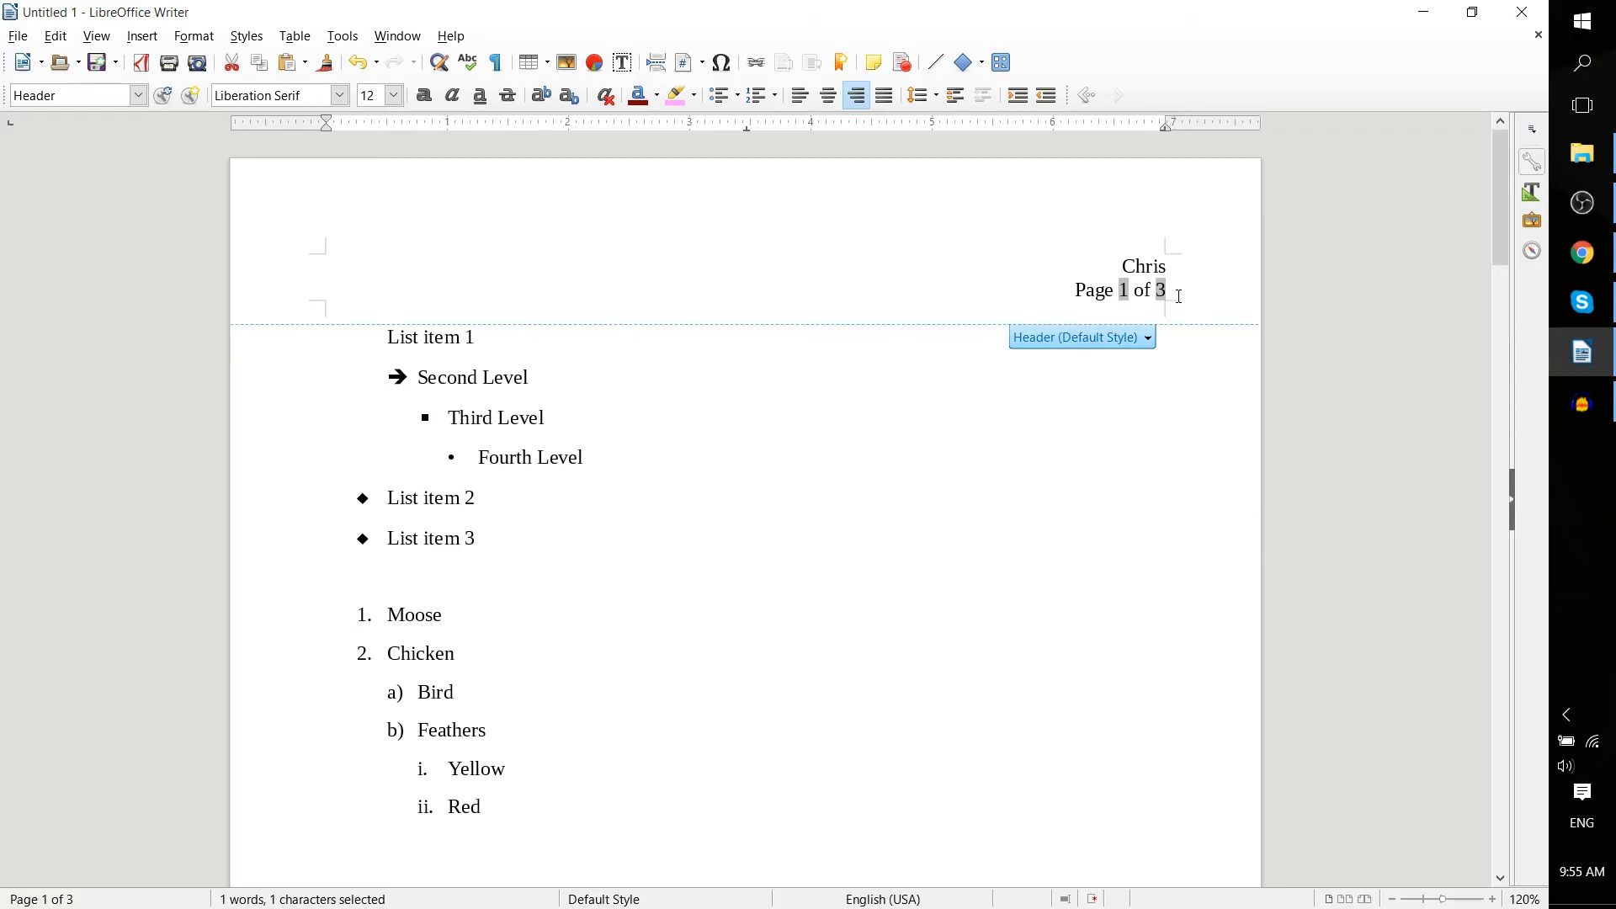
{"action": "left_click", "coordinate": [1181, 290]}
{"action": "key", "text": "Return"}
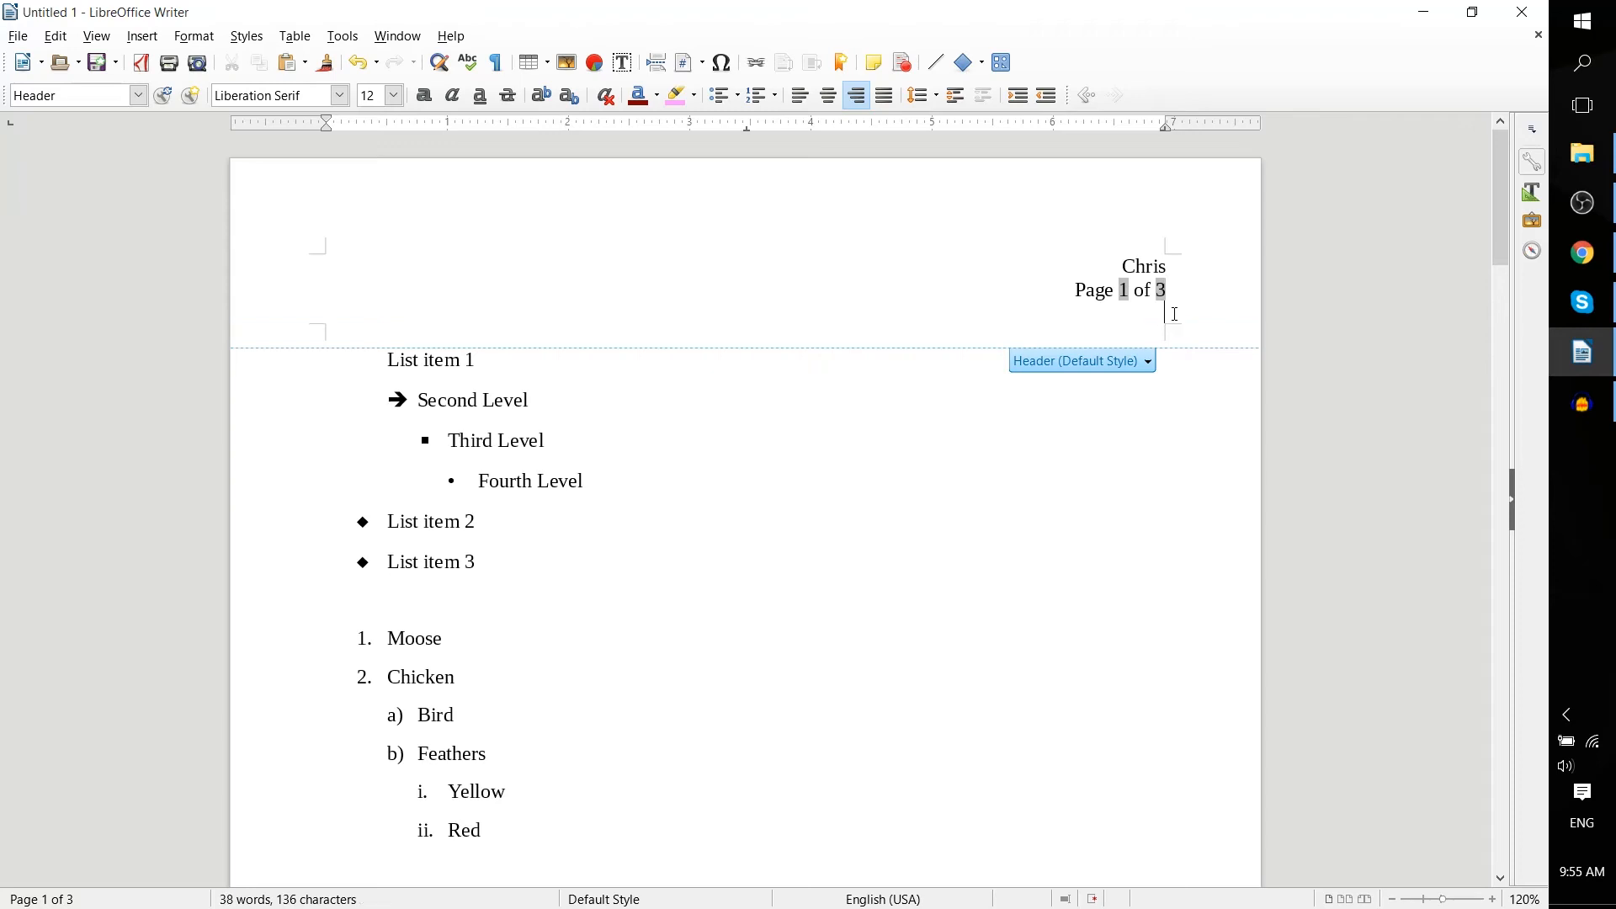
{"action": "left_click", "coordinate": [702, 64]}
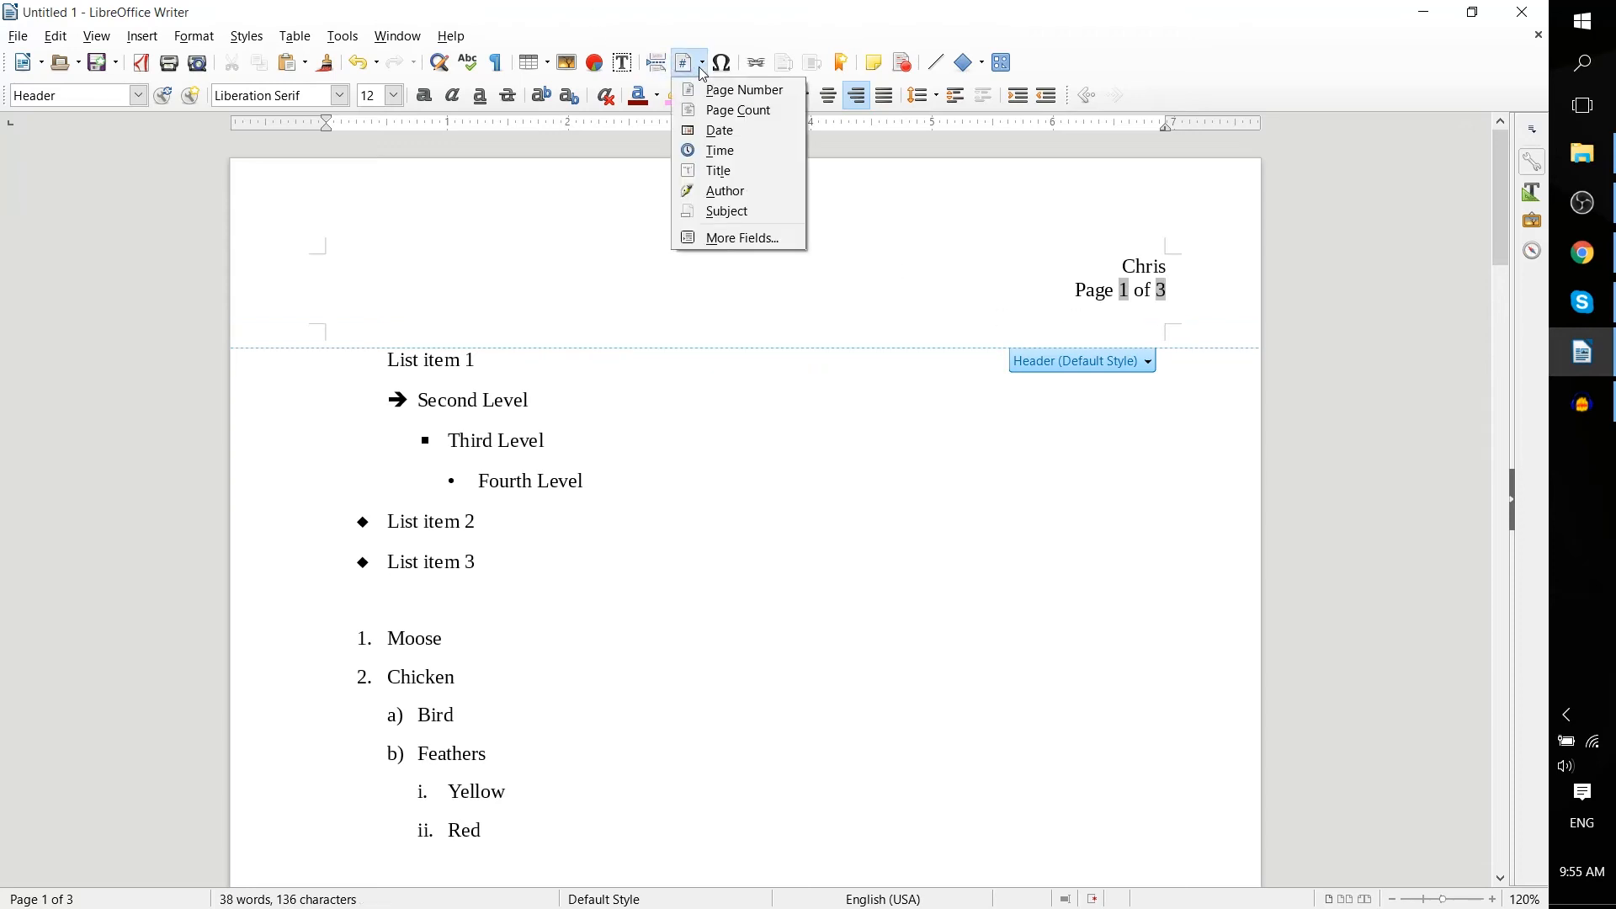
{"action": "left_click", "coordinate": [734, 129]}
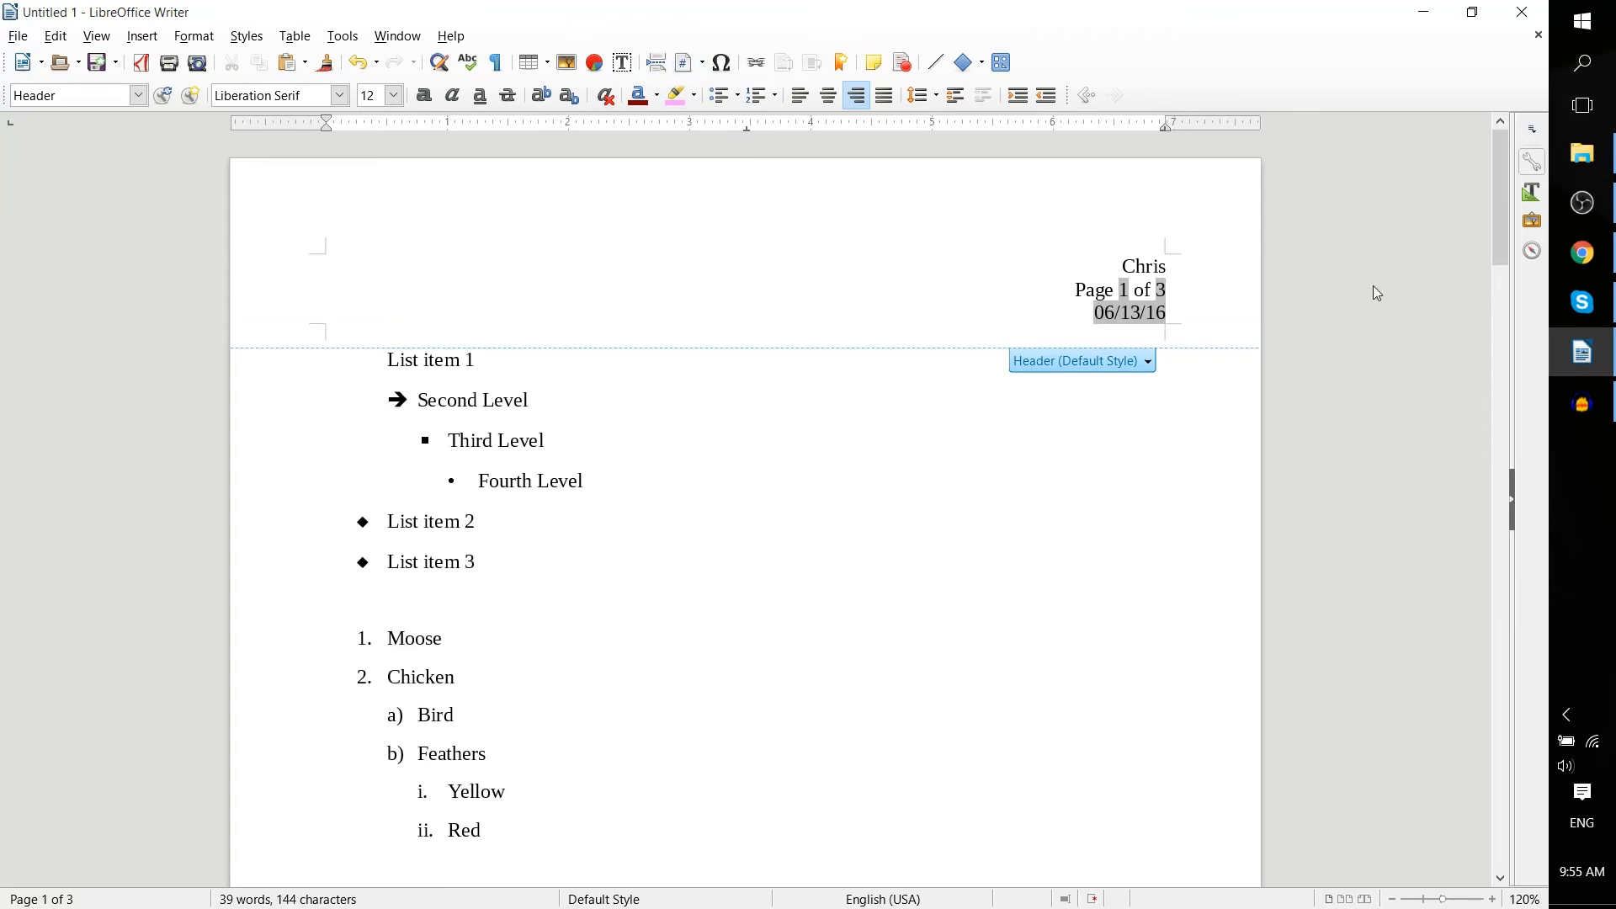
Step: Examine the date in the header and the footer area at the end of the first page
{"action": "left_click_drag", "start_coordinate": [1193, 324], "coordinate": [1135, 317]}
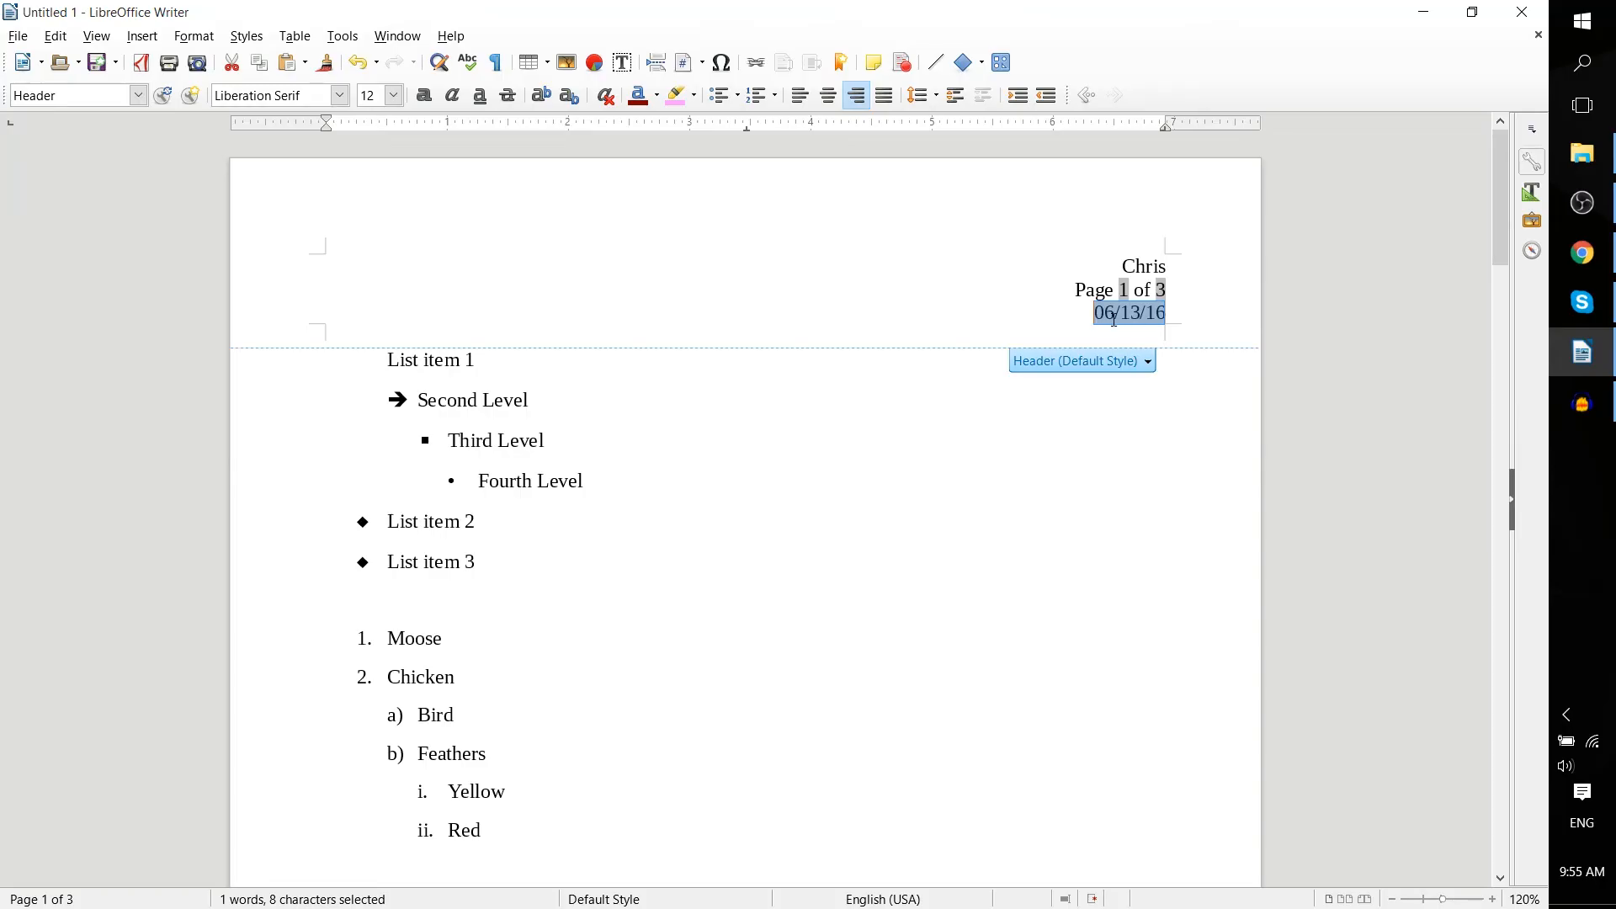
{"action": "left_click", "coordinate": [685, 328]}
{"action": "scroll", "coordinate": [685, 328], "scroll_direction": "down", "scroll_amount": 10}
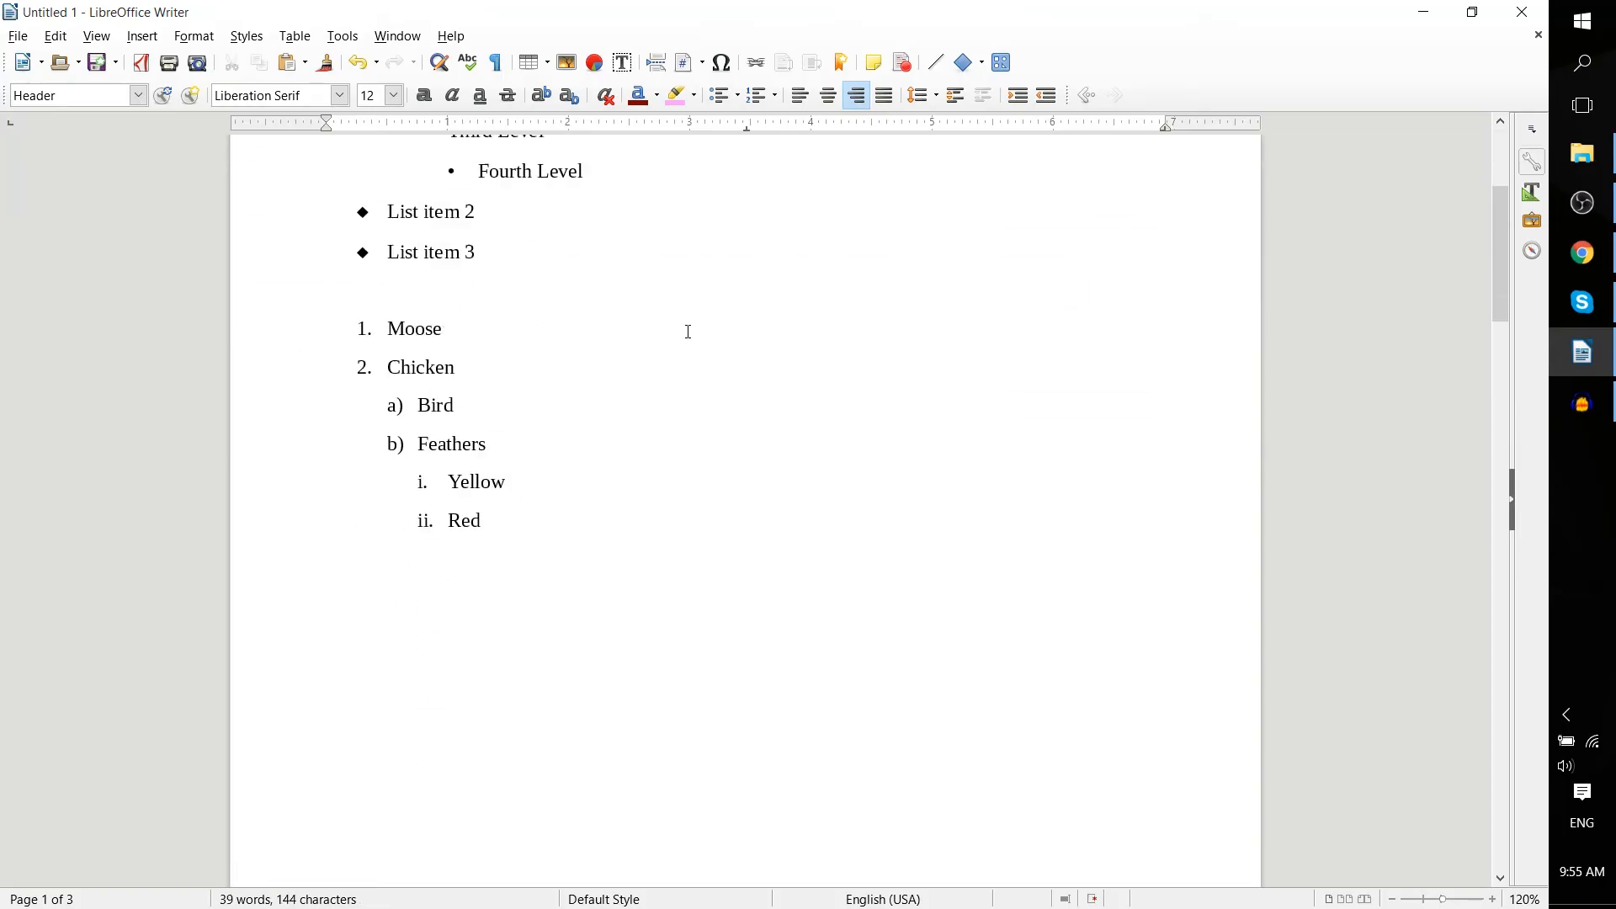
{"action": "scroll", "coordinate": [653, 367], "scroll_direction": "up", "scroll_amount": 8}
{"action": "scroll", "coordinate": [659, 368], "scroll_direction": "down", "scroll_amount": 12}
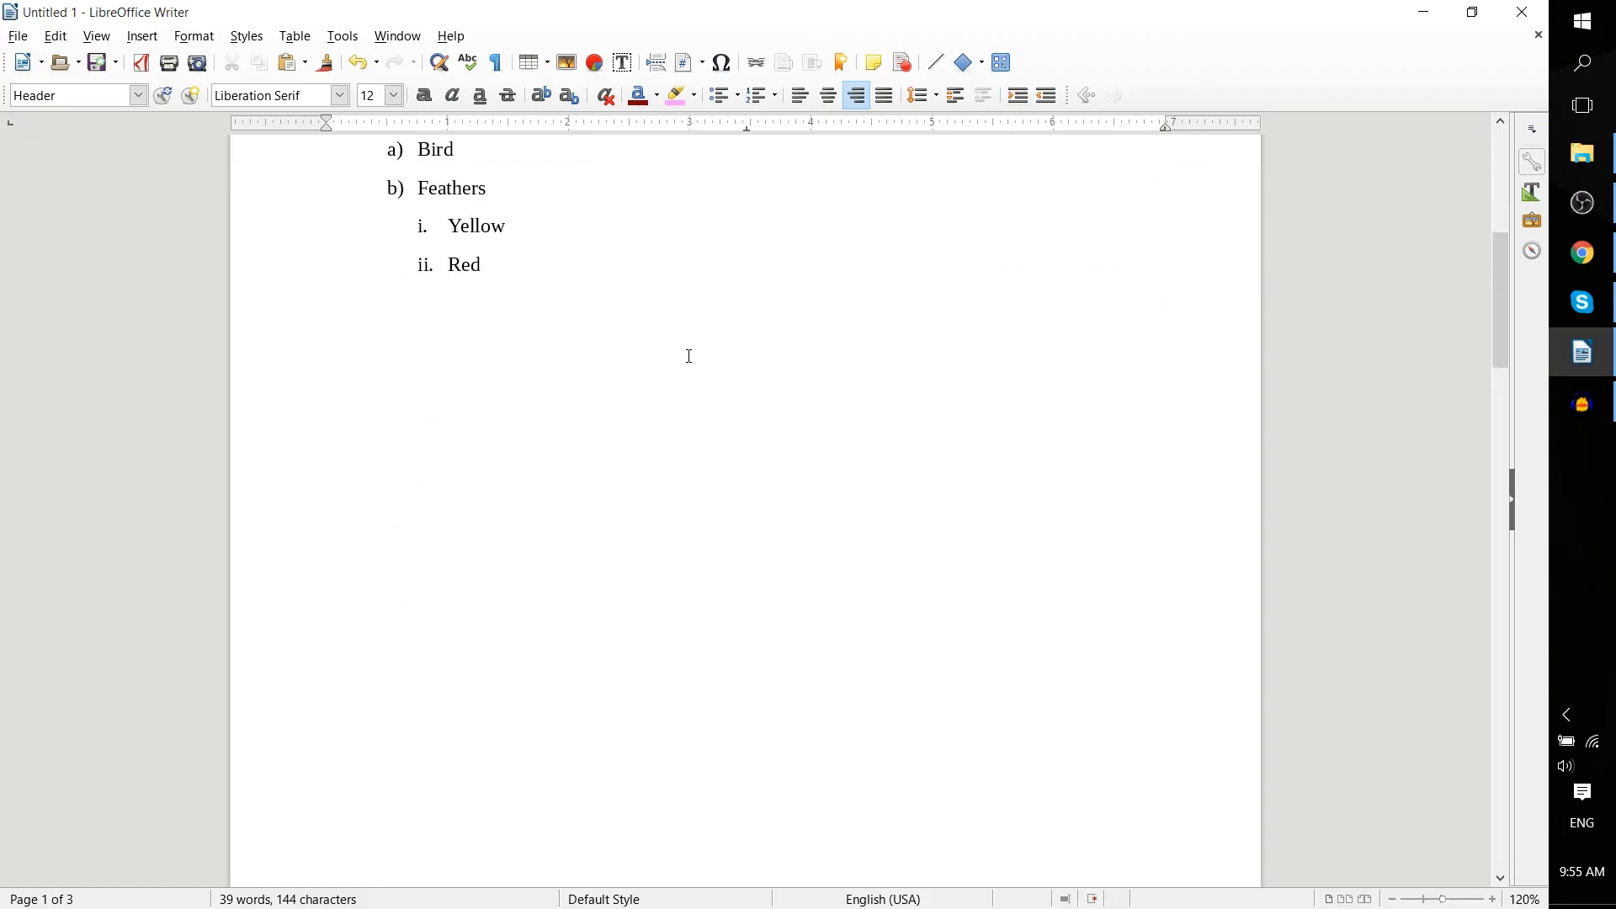
{"action": "left_click", "coordinate": [723, 556]}
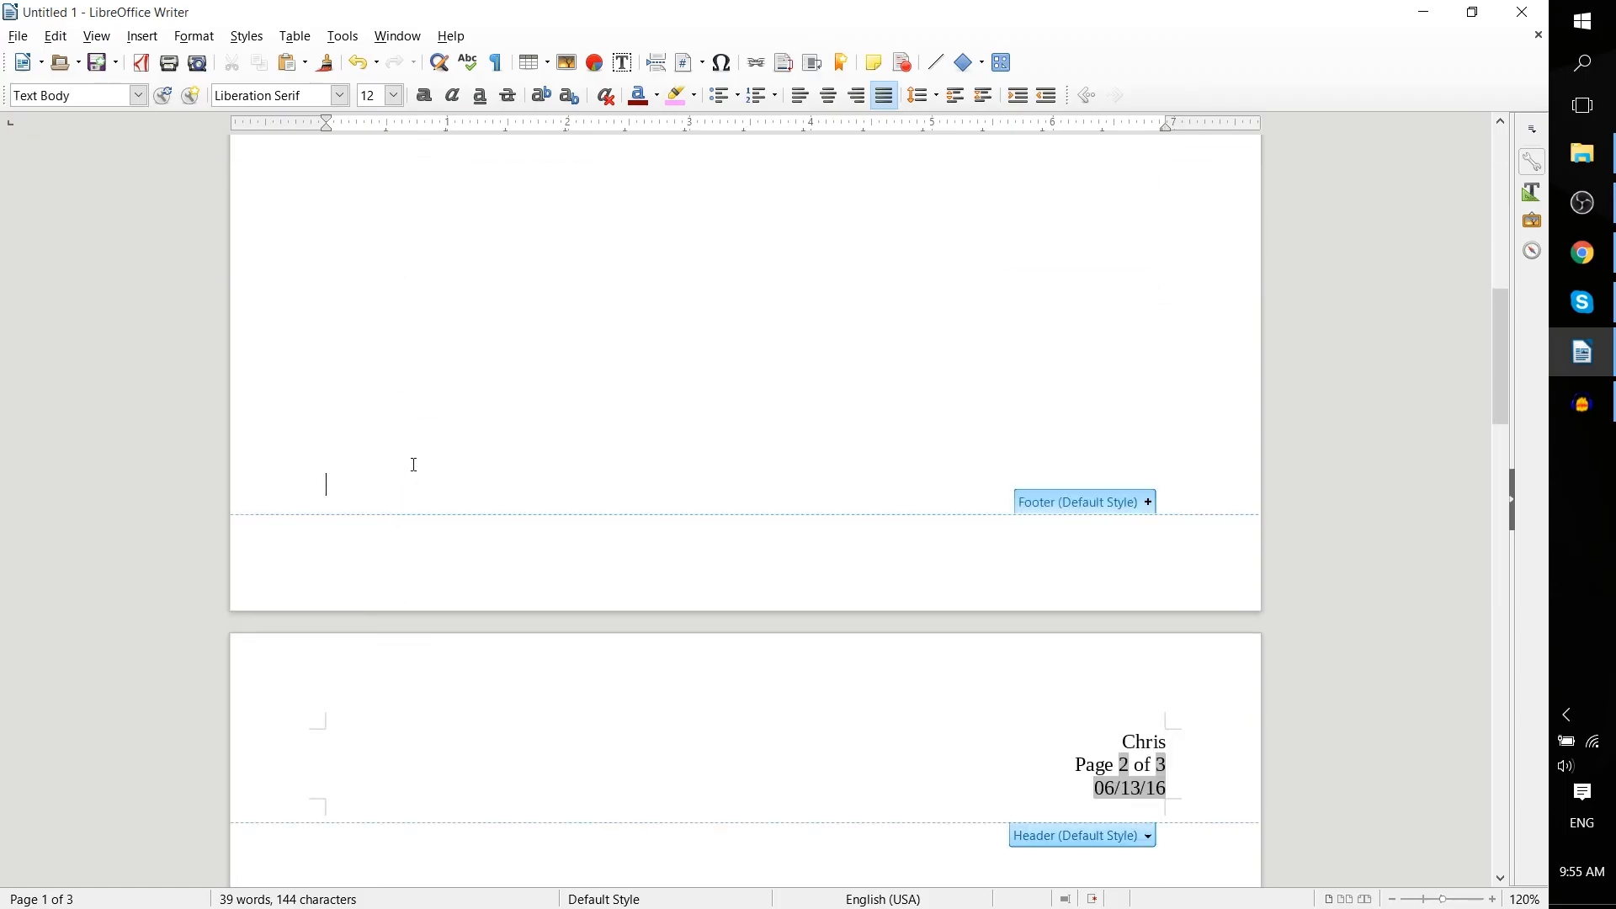
{"action": "mouse_move", "coordinate": [432, 531]}
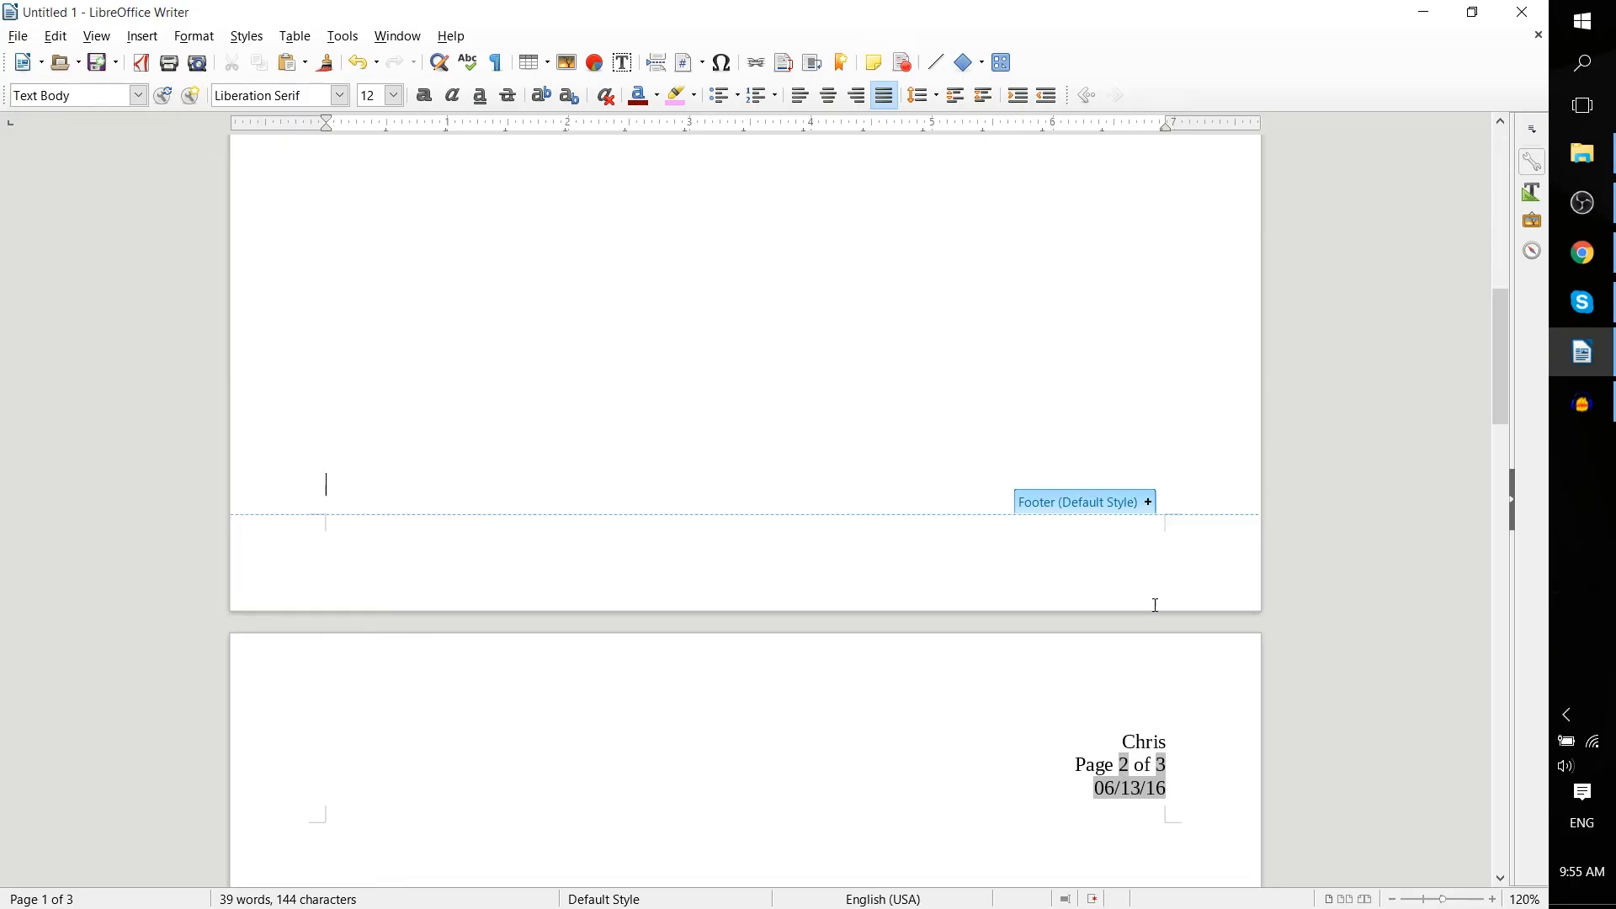
{"action": "scroll", "coordinate": [1211, 424], "scroll_direction": "up", "scroll_amount": 10}
{"action": "scroll", "coordinate": [1241, 446], "scroll_direction": "down", "scroll_amount": 12}
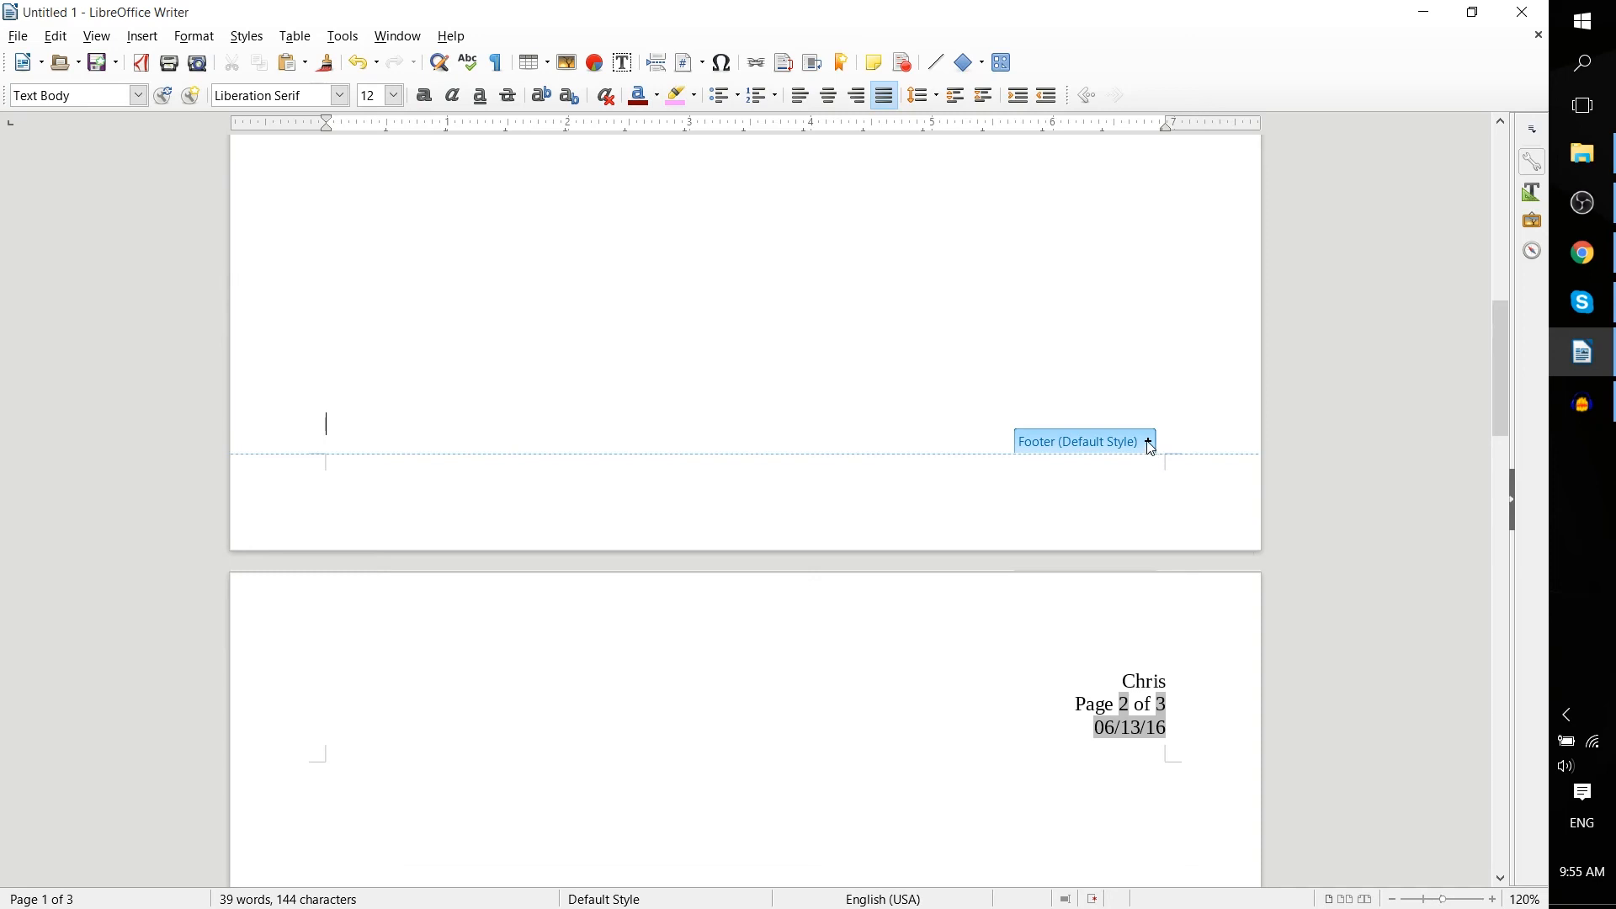
Step: Add a footer to the Default Style pages with the centred text "Copyright @ 2016. Chris Tutorials."
{"action": "left_click", "coordinate": [1150, 444]}
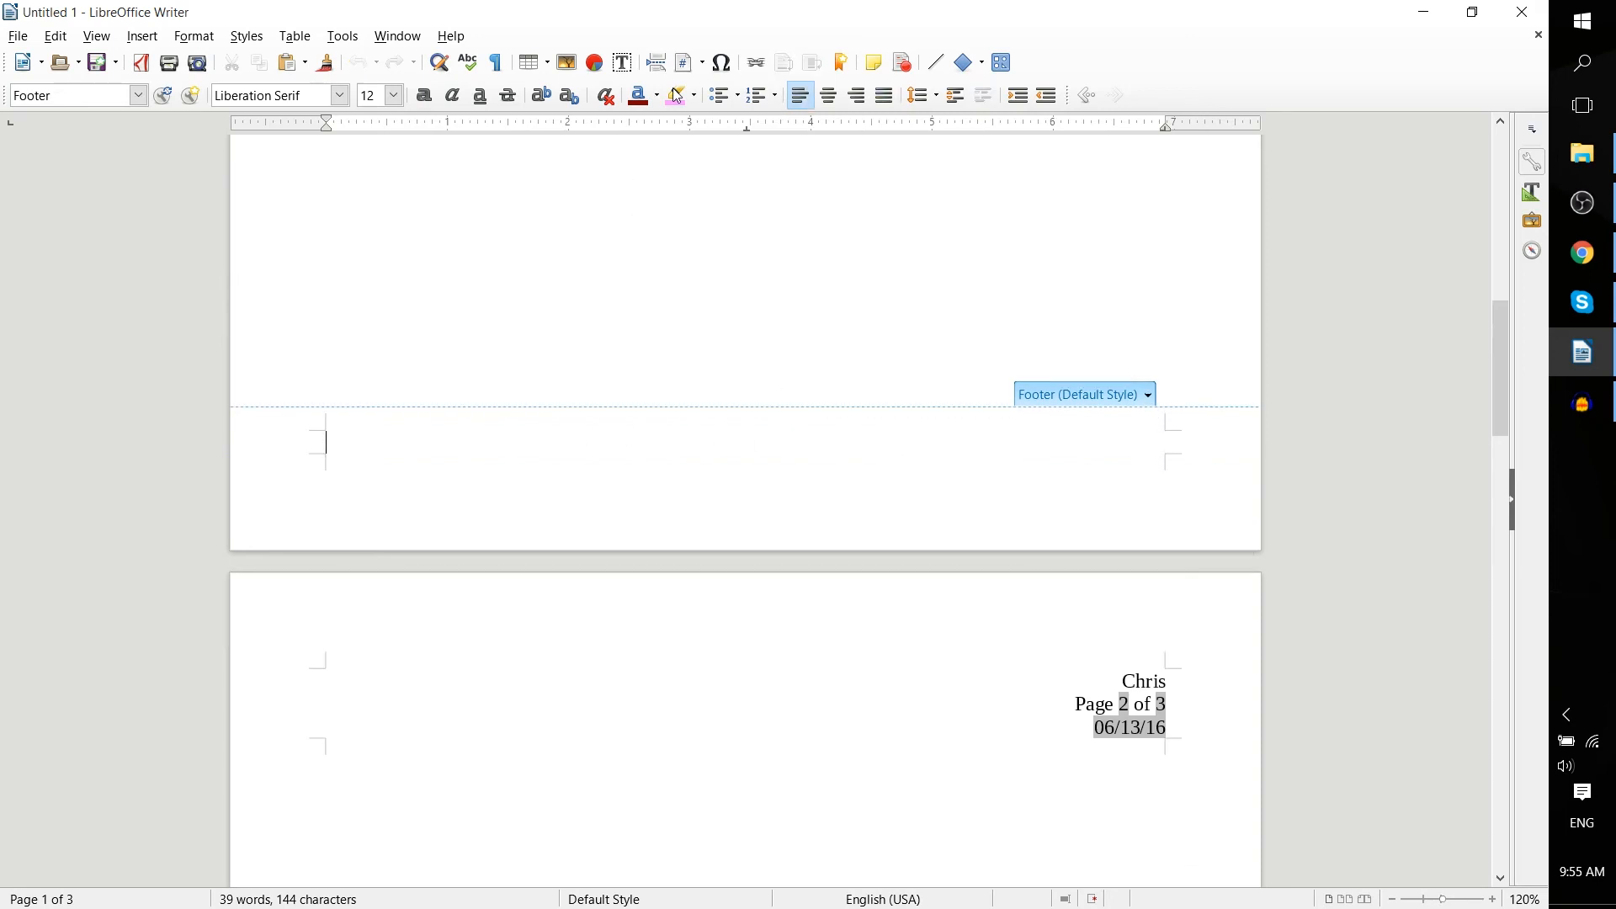
{"action": "left_click", "coordinate": [838, 116]}
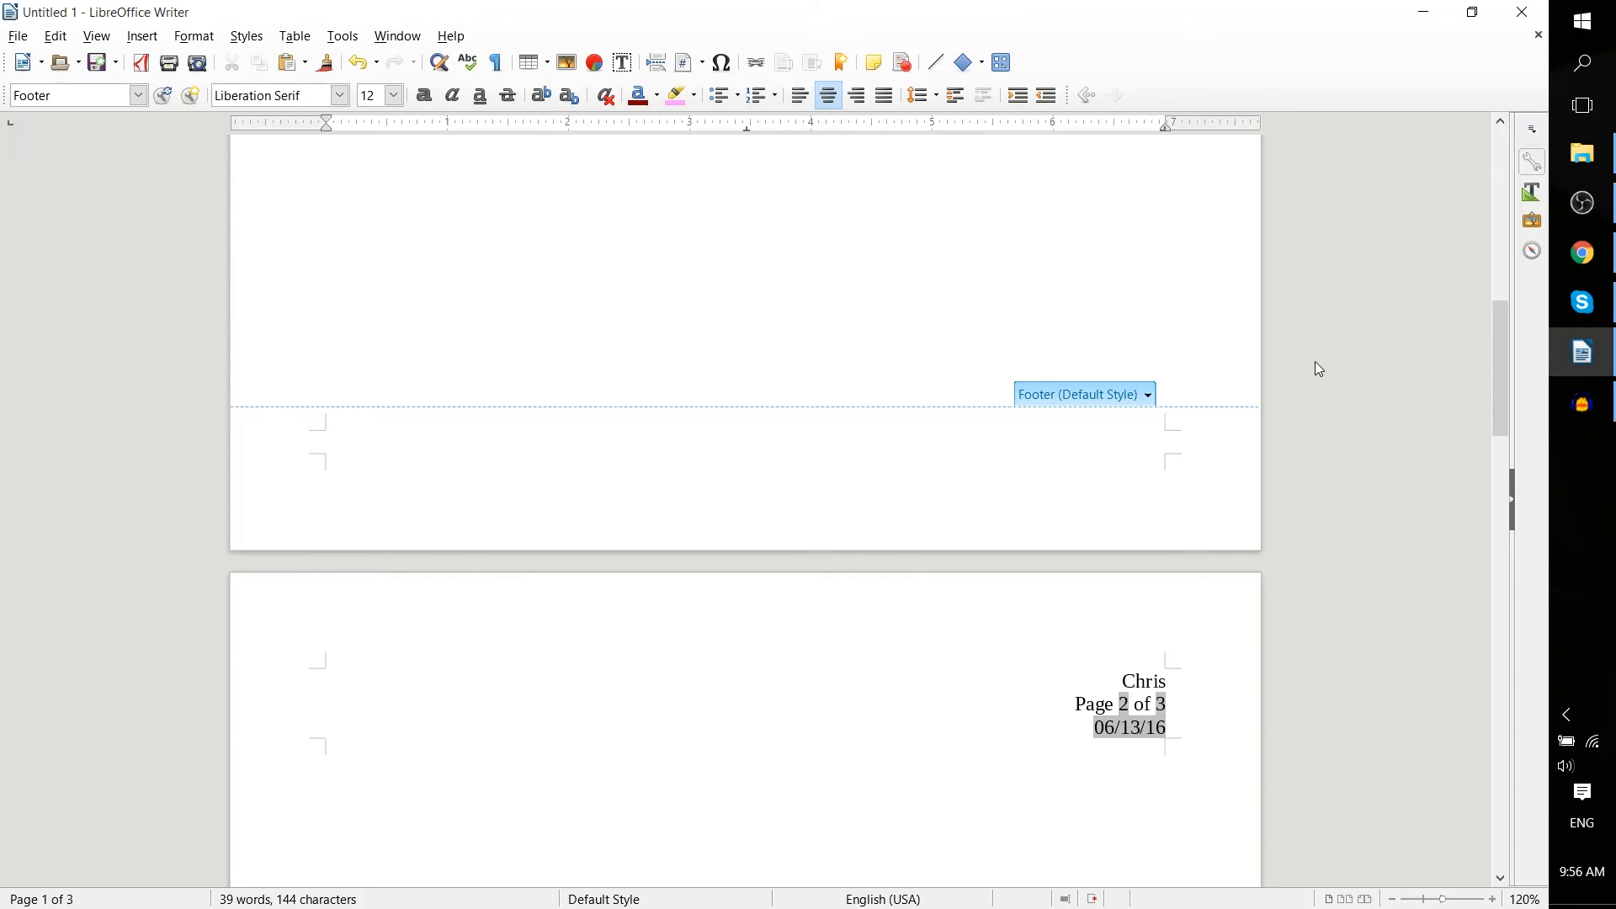
{"action": "type", "text": "Copyright @"}
{"action": "type", "text": "2016"}
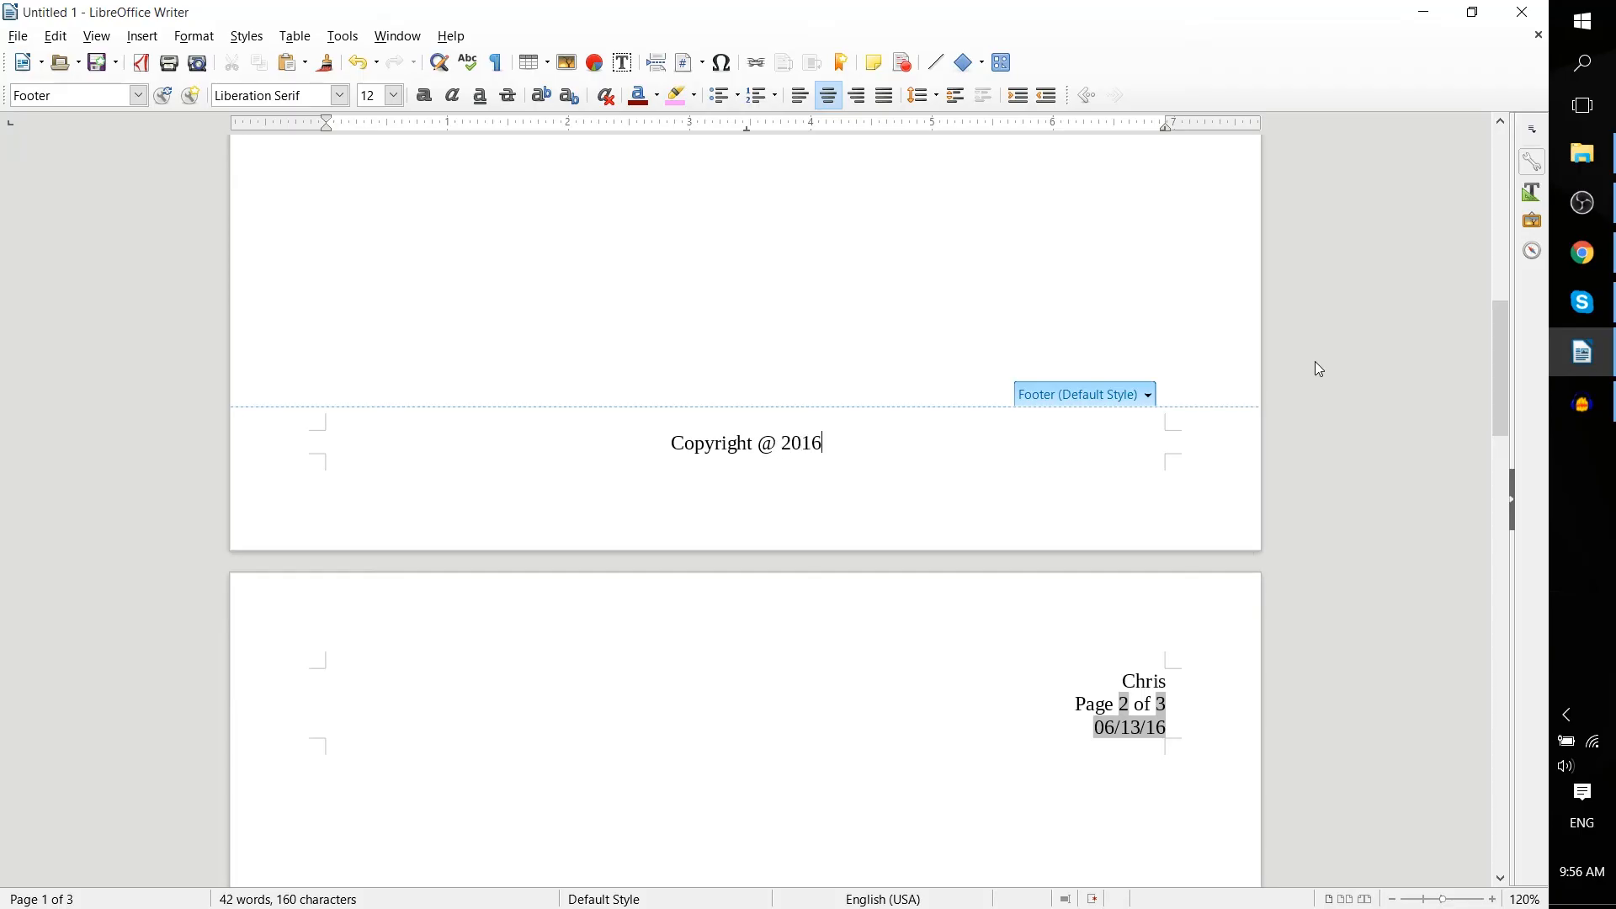
{"action": "type", "text": ". Chris Tutorials."}
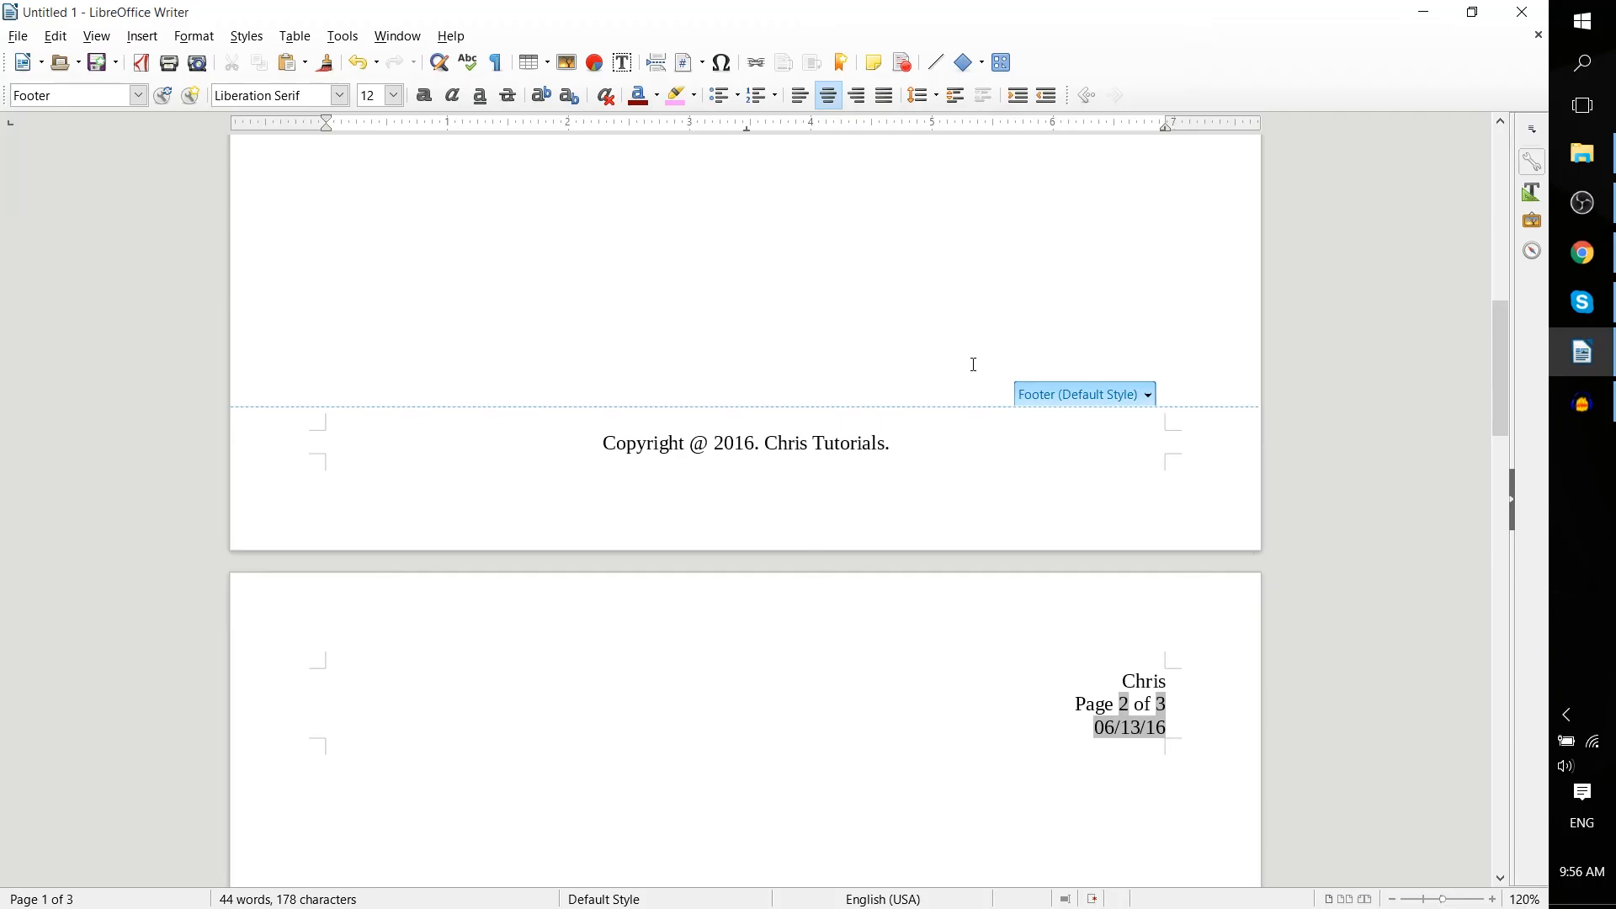
{"action": "scroll", "coordinate": [974, 365], "scroll_direction": "up", "scroll_amount": 5}
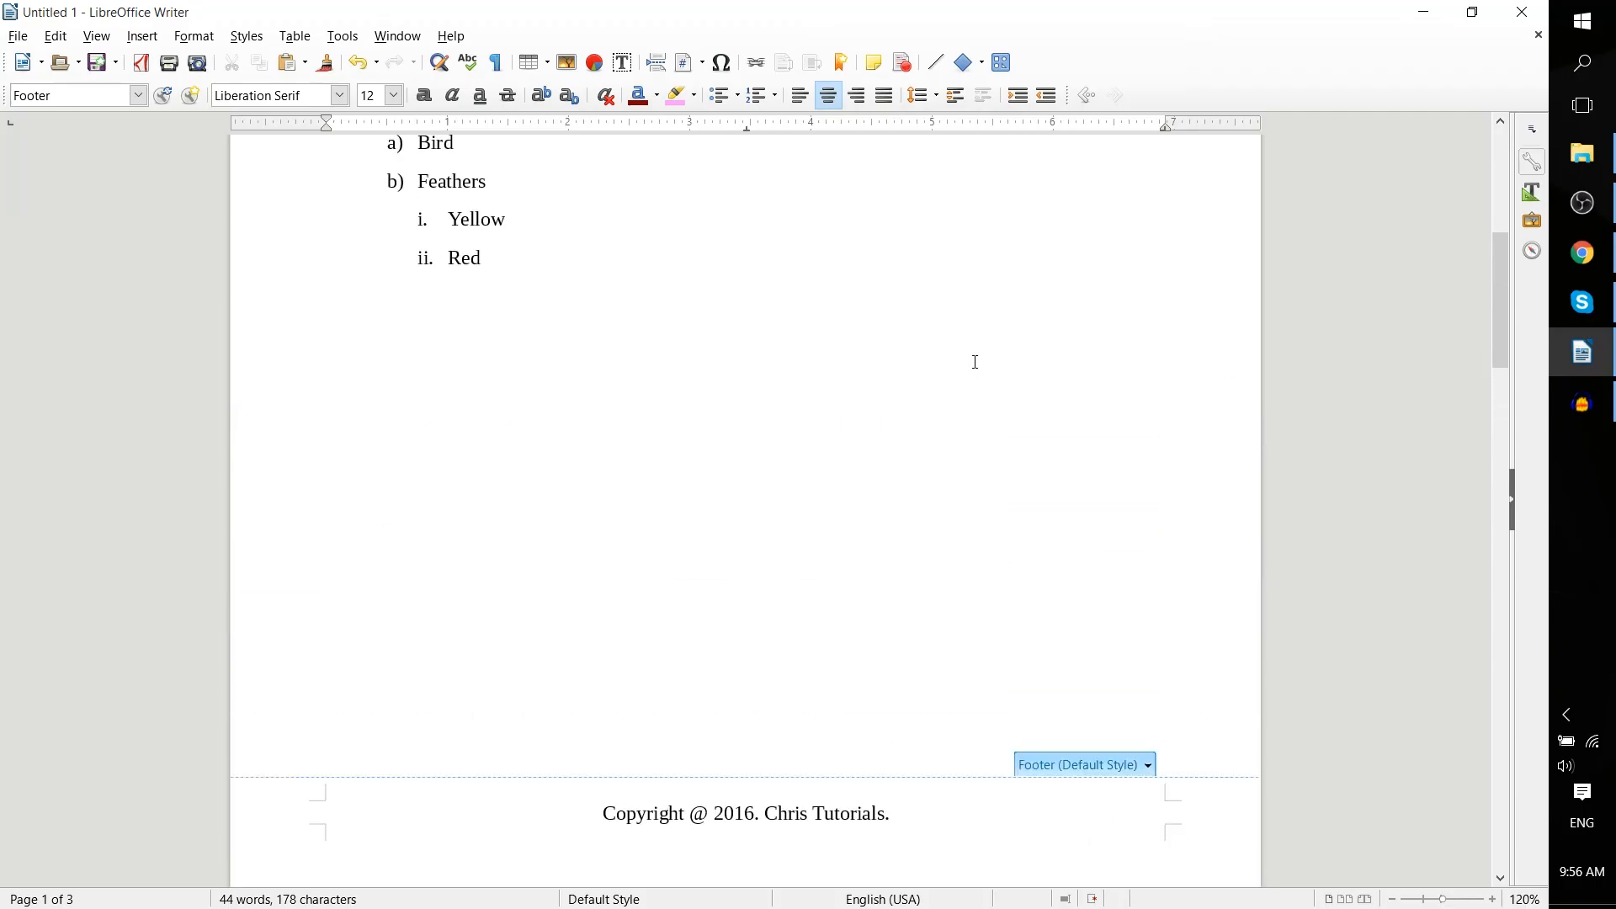
Step: Examine the copyright footer and the header numbering on all three pages, ending at the start of the document
{"action": "scroll", "coordinate": [975, 363], "scroll_direction": "up", "scroll_amount": 3}
{"action": "scroll", "coordinate": [975, 363], "scroll_direction": "down", "scroll_amount": 3}
{"action": "scroll", "coordinate": [976, 363], "scroll_direction": "down", "scroll_amount": 3}
{"action": "left_click_drag", "start_coordinate": [962, 600], "coordinate": [1023, 601]}
{"action": "scroll", "coordinate": [1023, 601], "scroll_direction": "down", "scroll_amount": 1}
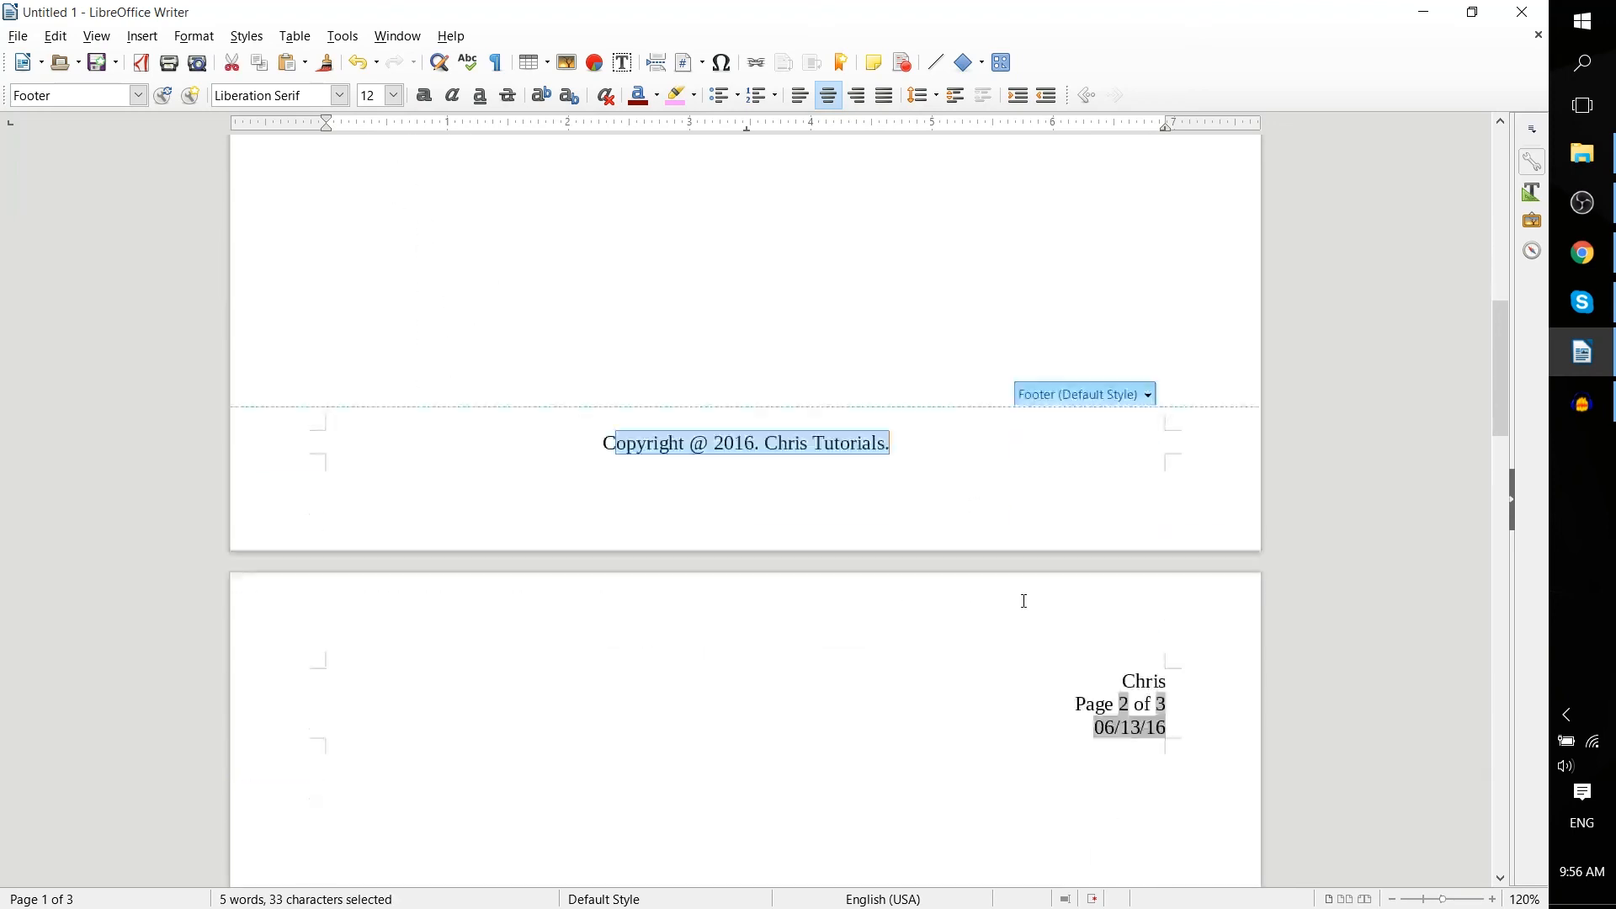
{"action": "scroll", "coordinate": [1023, 599], "scroll_direction": "down", "scroll_amount": 11}
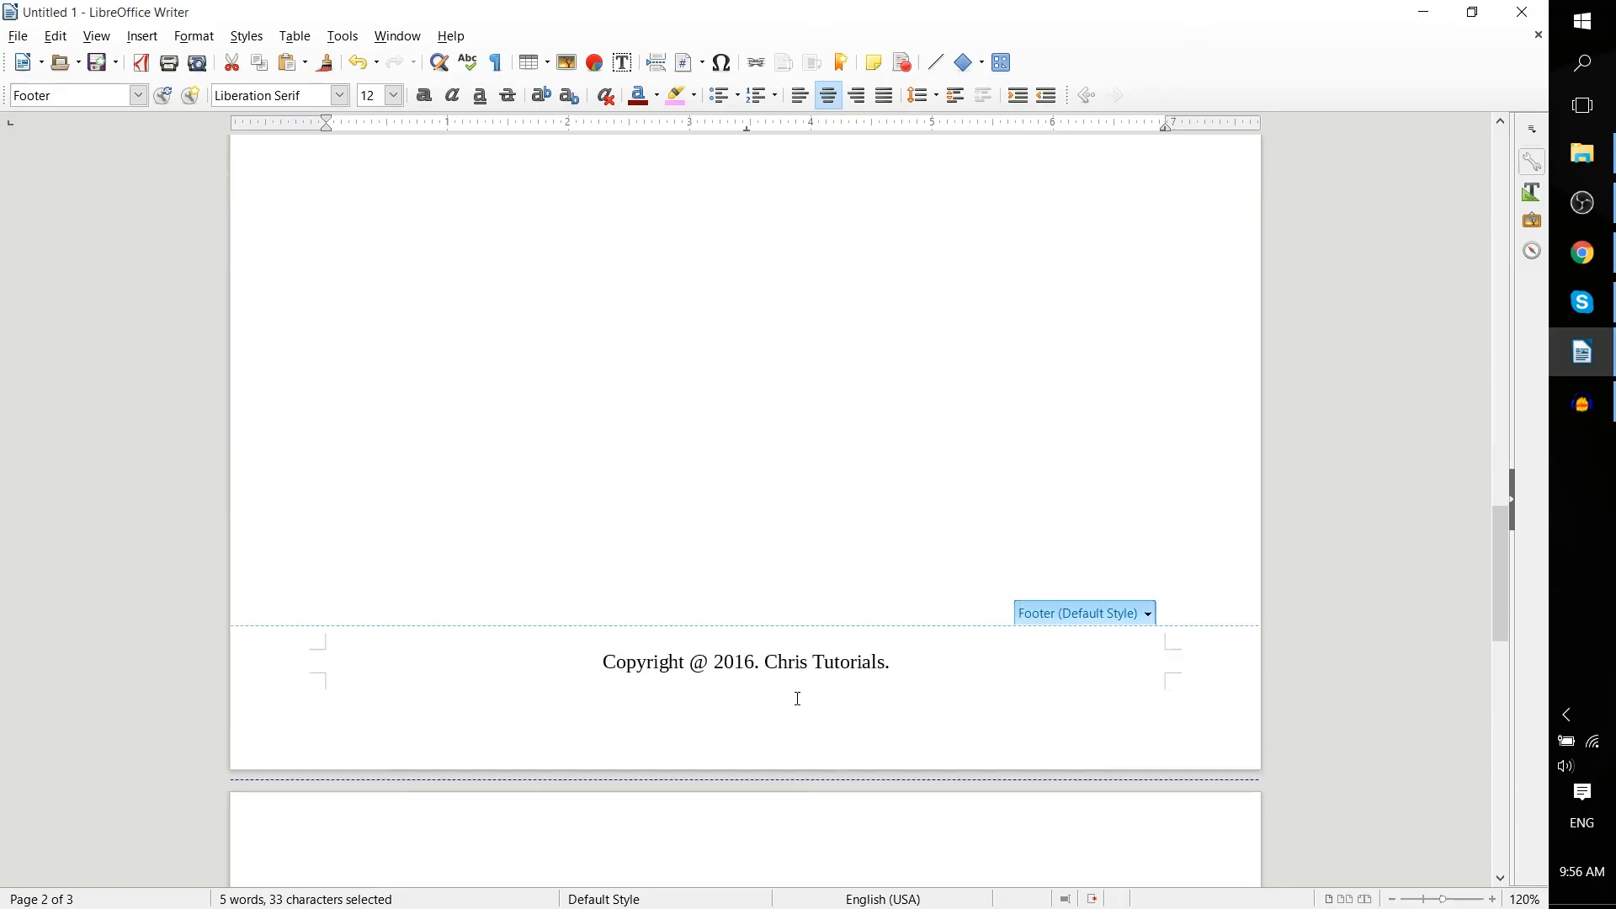
{"action": "left_click_drag", "start_coordinate": [586, 657], "coordinate": [985, 667]}
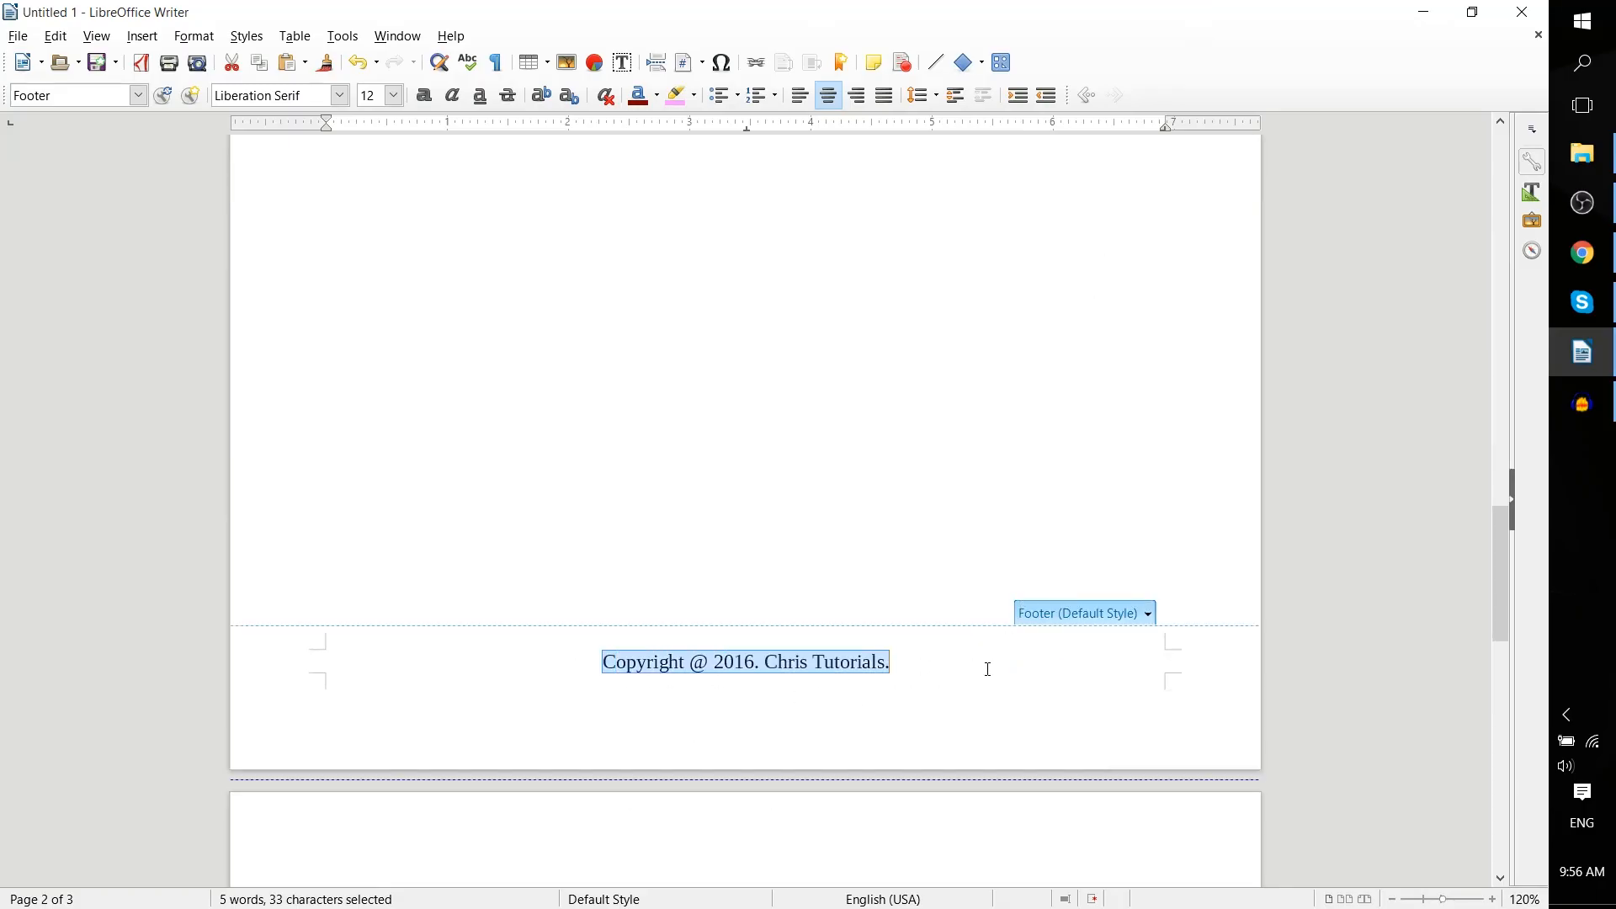
{"action": "scroll", "coordinate": [1027, 721], "scroll_direction": "down", "scroll_amount": 10}
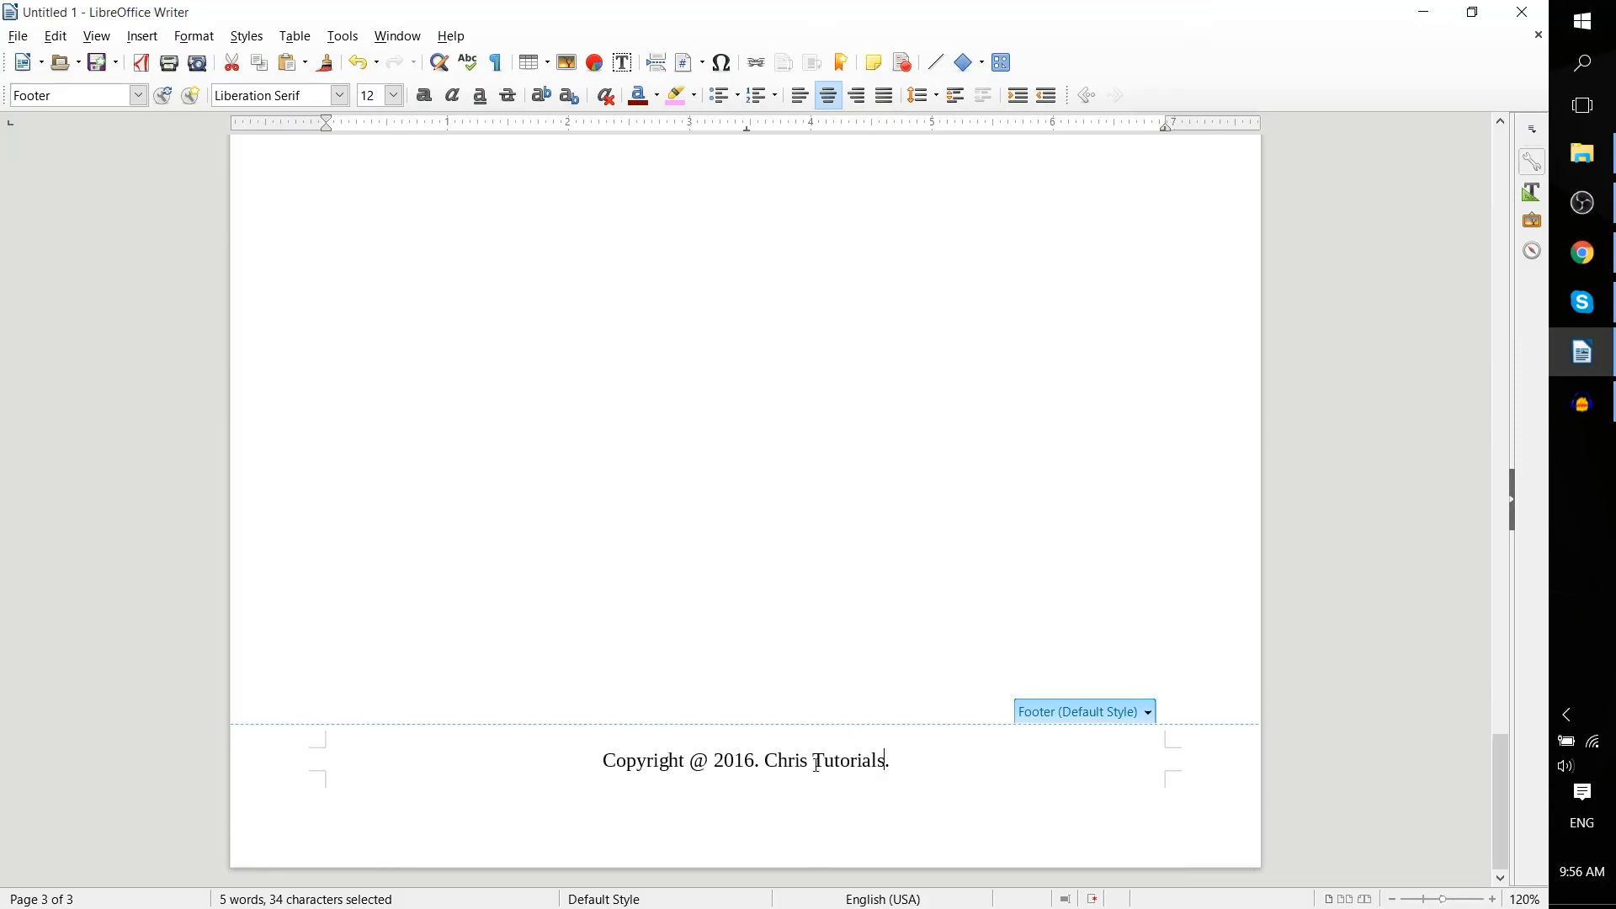
{"action": "scroll", "coordinate": [1176, 745], "scroll_direction": "up", "scroll_amount": 6}
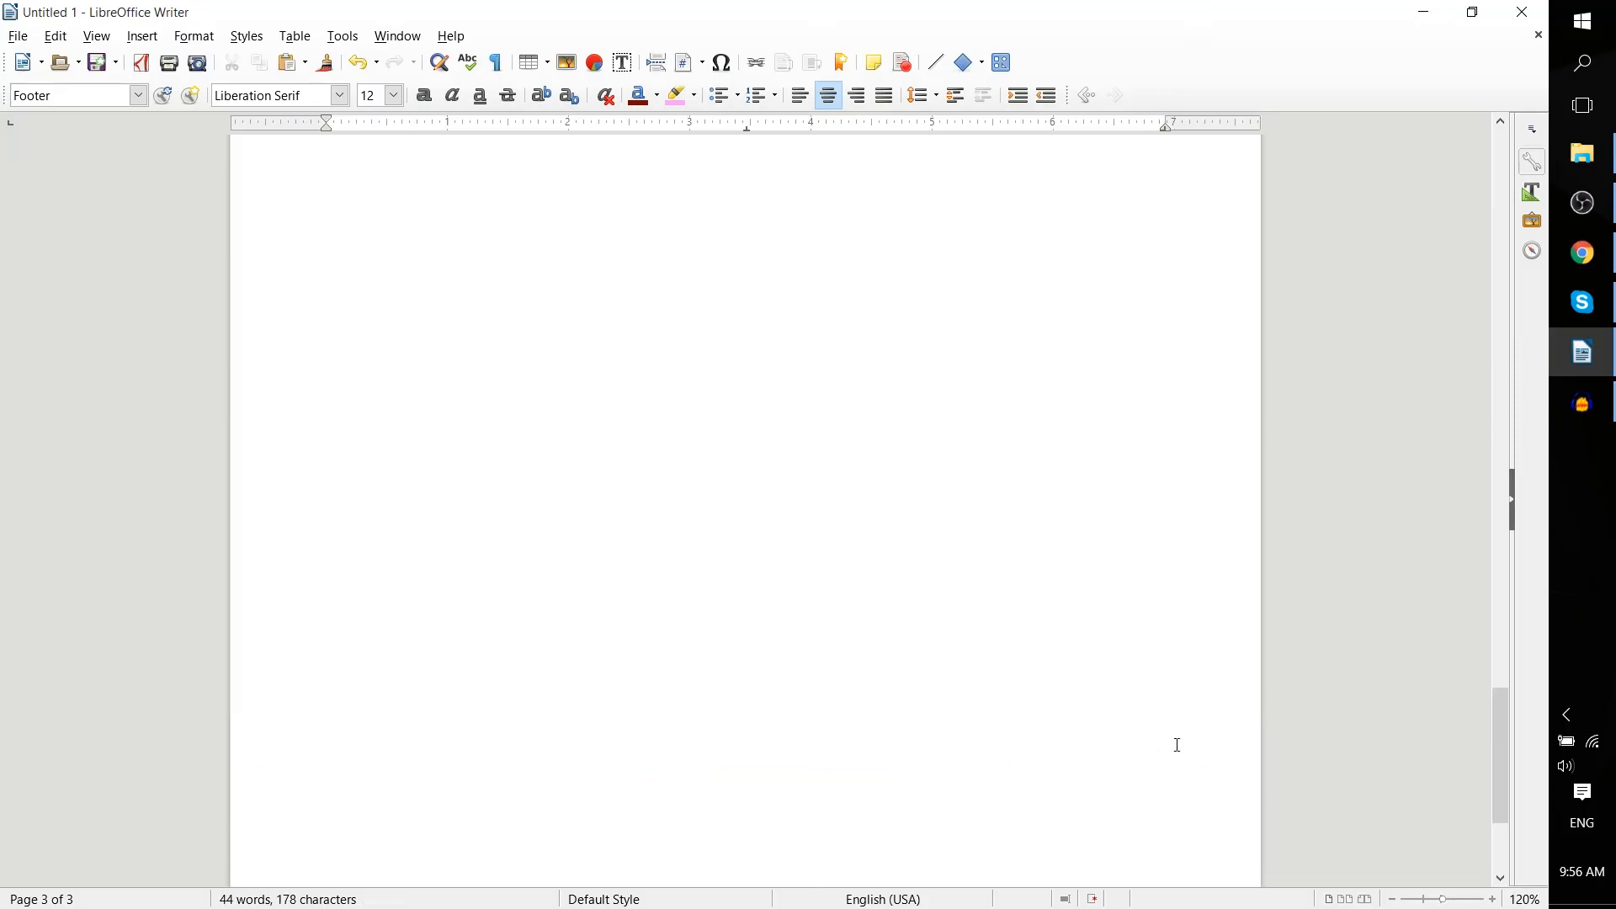
{"action": "scroll", "coordinate": [1178, 741], "scroll_direction": "up", "scroll_amount": 19}
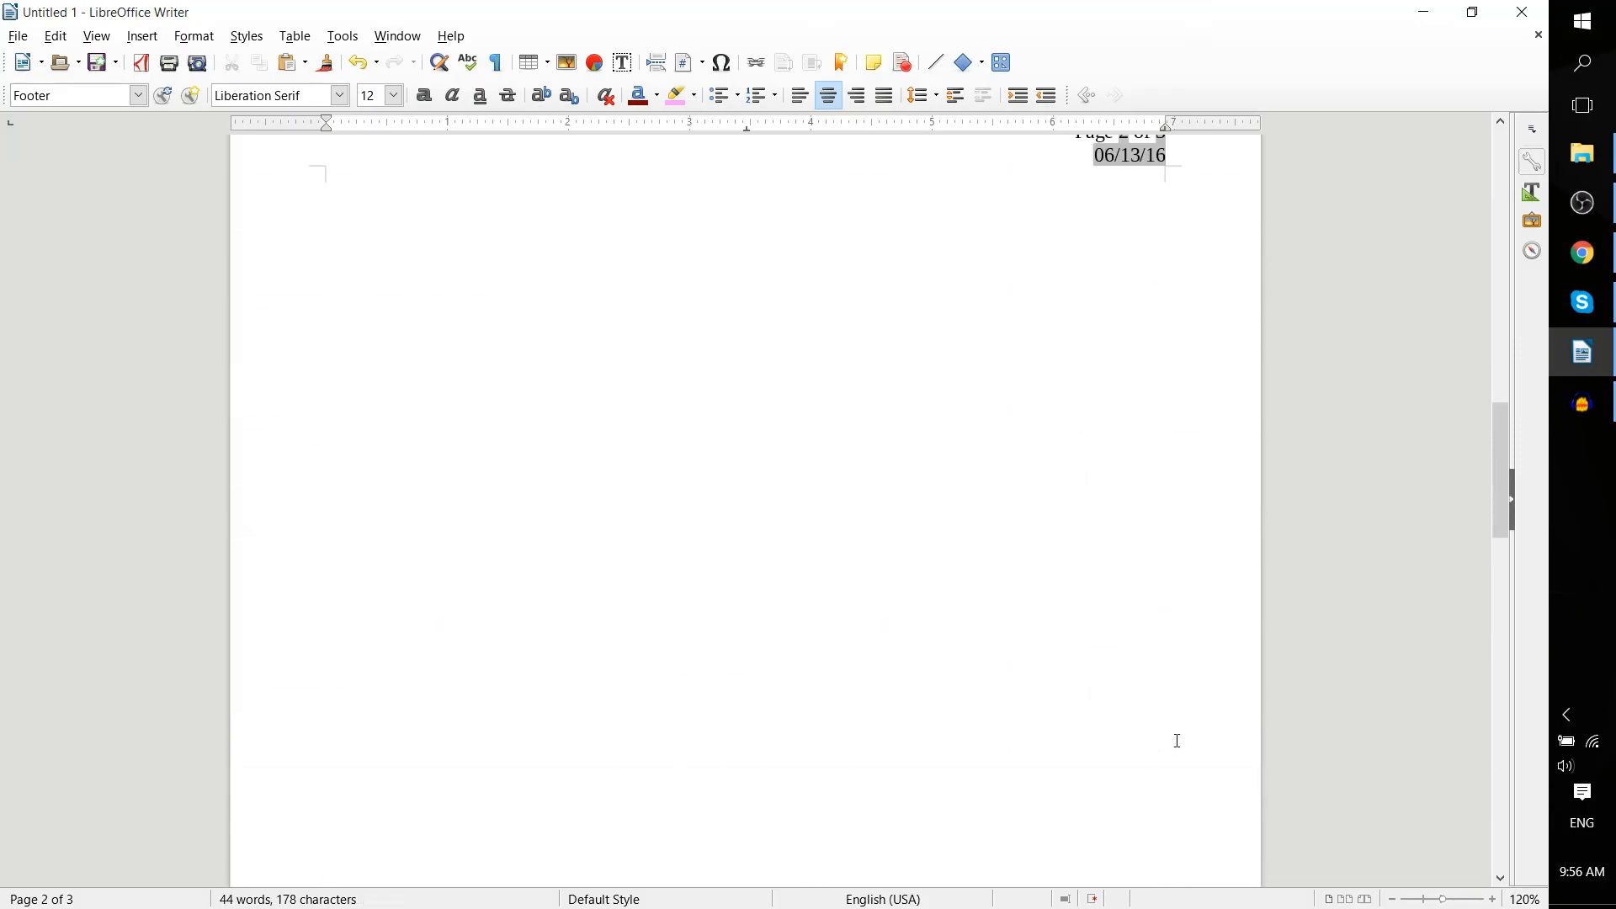
{"action": "scroll", "coordinate": [1178, 740], "scroll_direction": "up", "scroll_amount": 9}
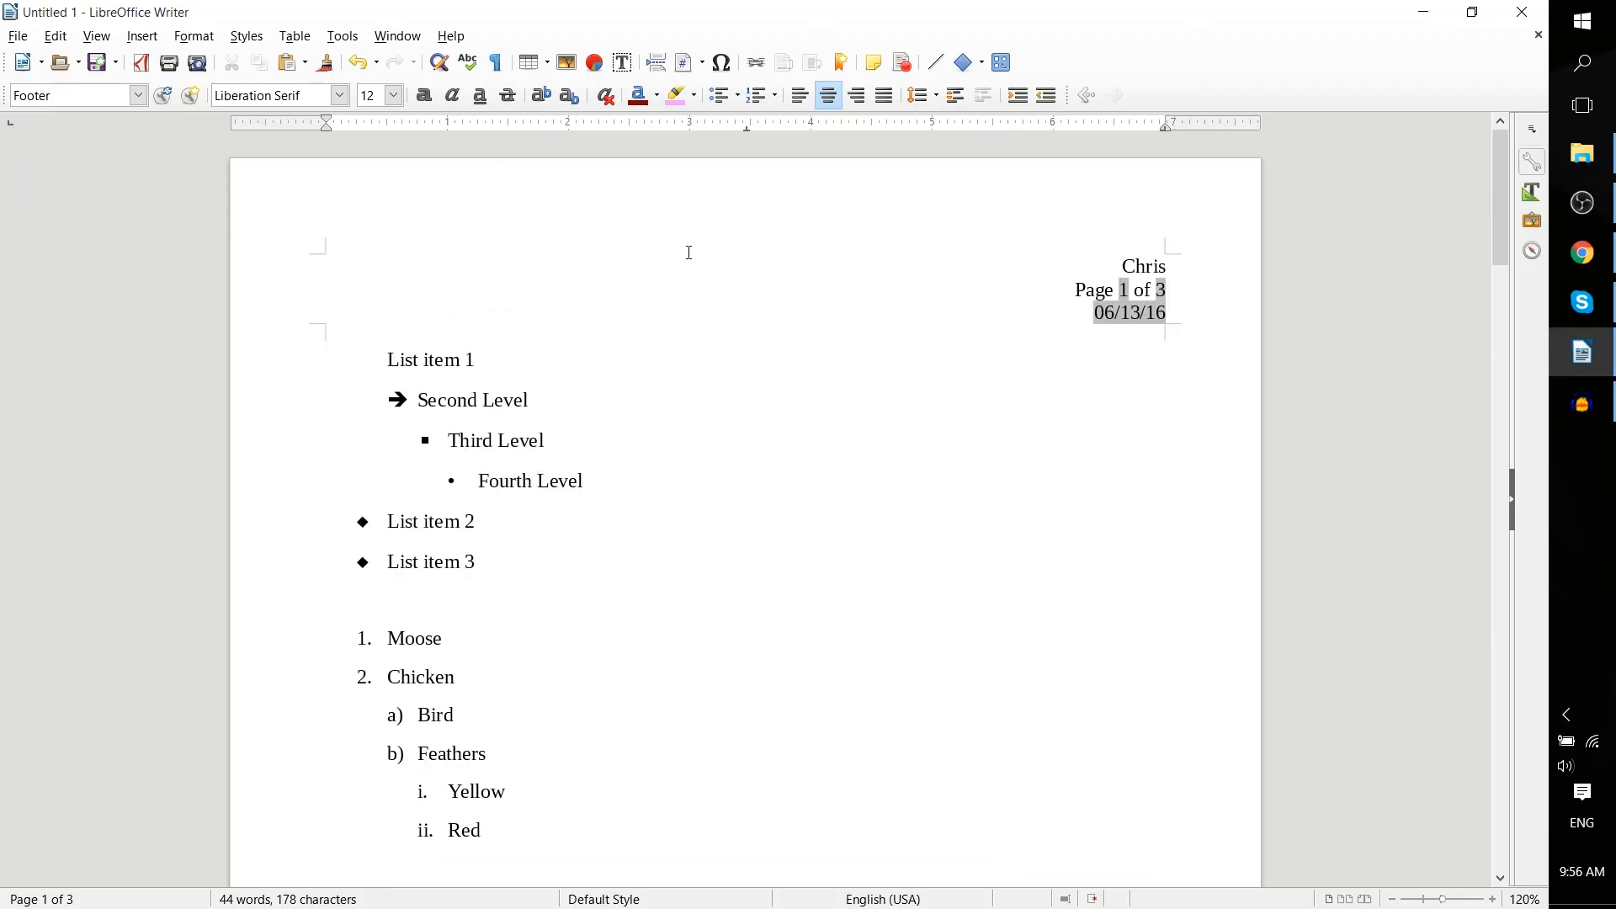
Step: Show the page styles in Styles and Formatting and apply the First Page style to the document's first page
{"action": "left_click", "coordinate": [697, 422]}
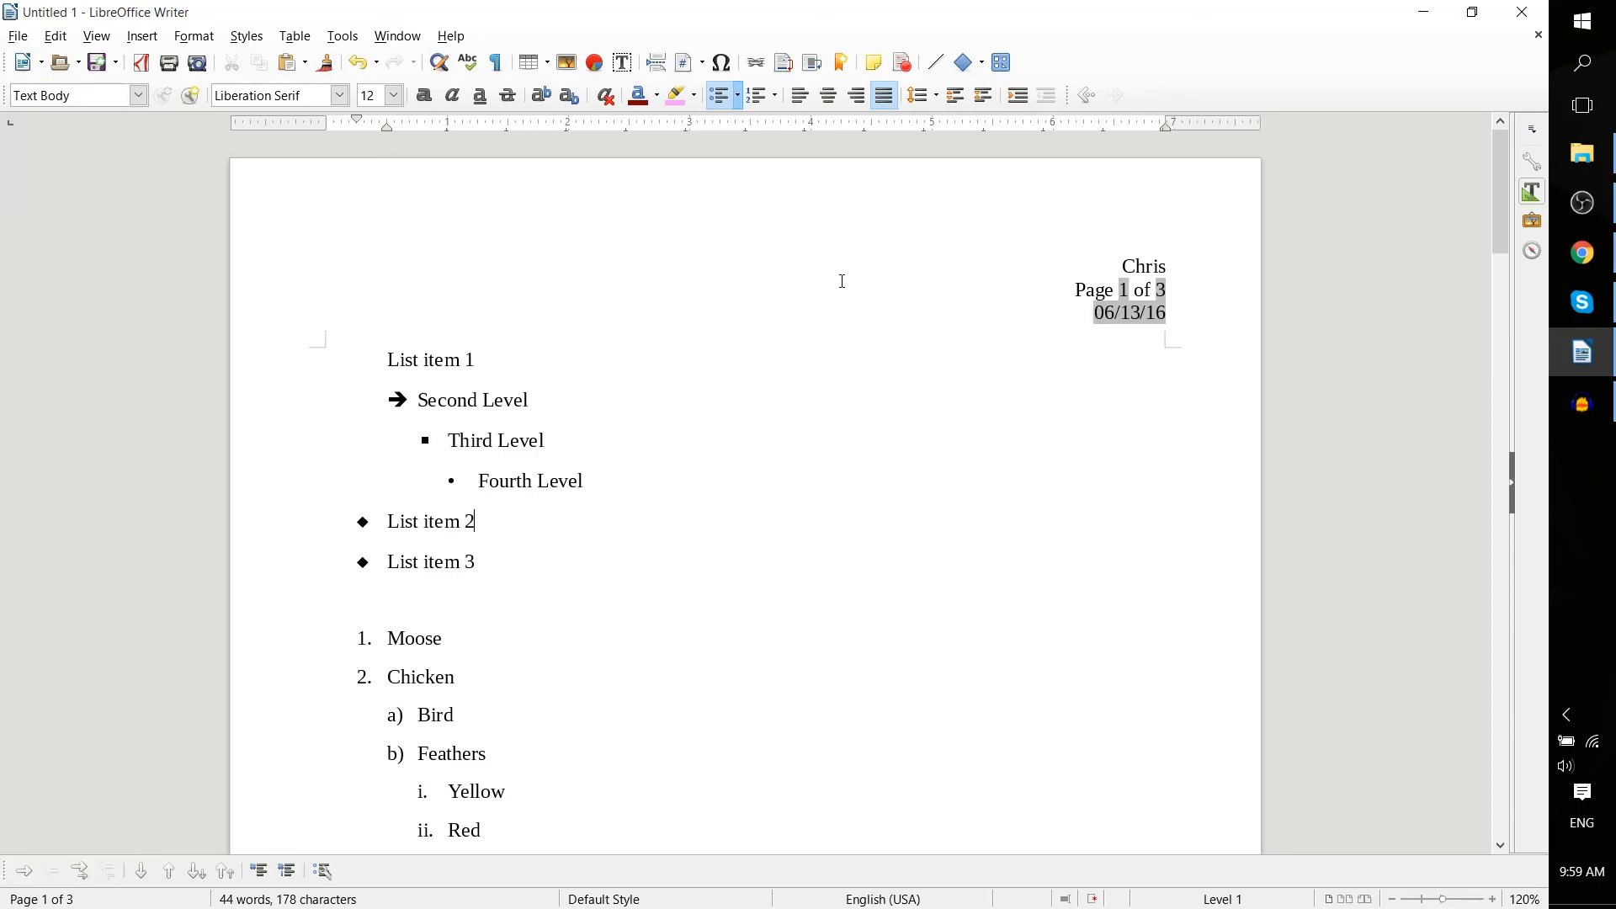
{"action": "scroll", "coordinate": [1052, 280], "scroll_direction": "down", "scroll_amount": 10}
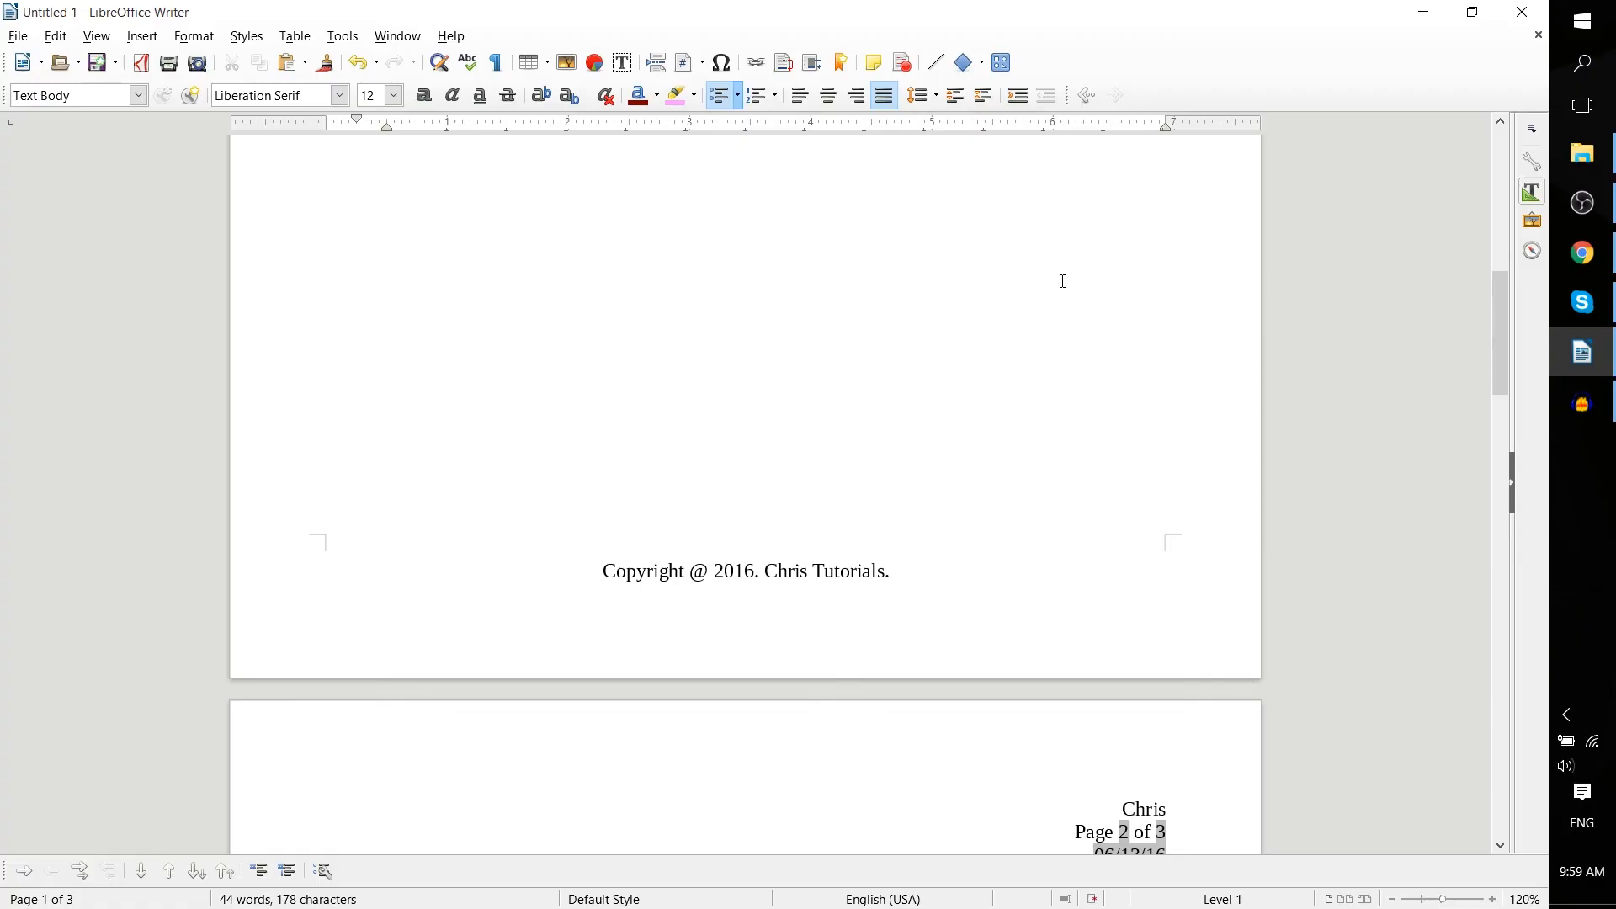
{"action": "scroll", "coordinate": [1065, 281], "scroll_direction": "up", "scroll_amount": 10}
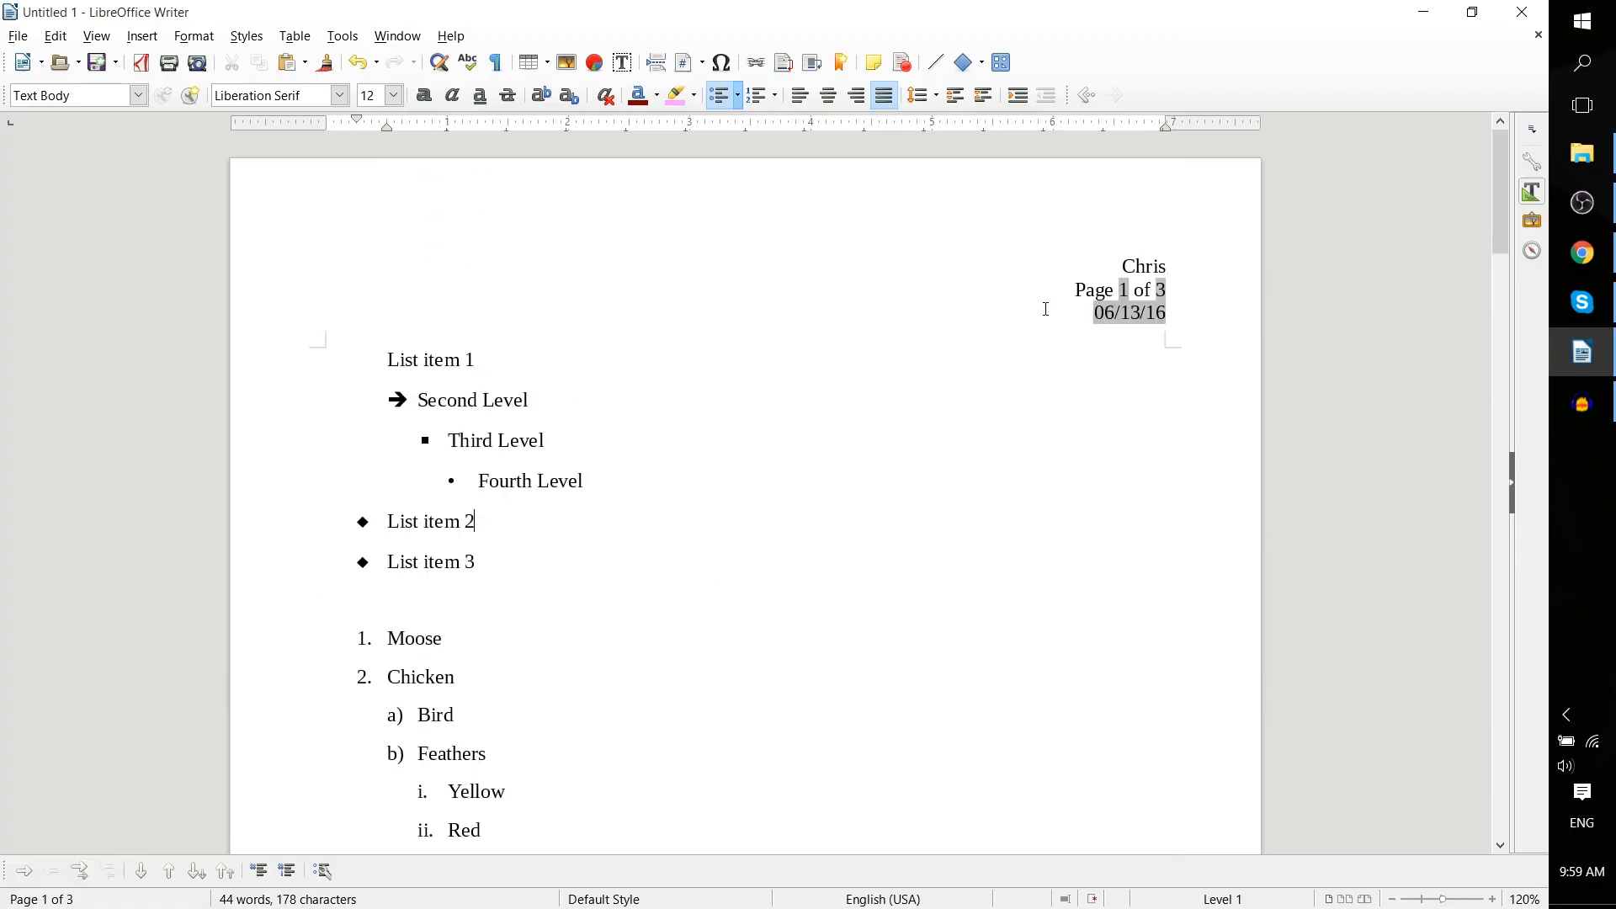
{"action": "key", "text": "F11"}
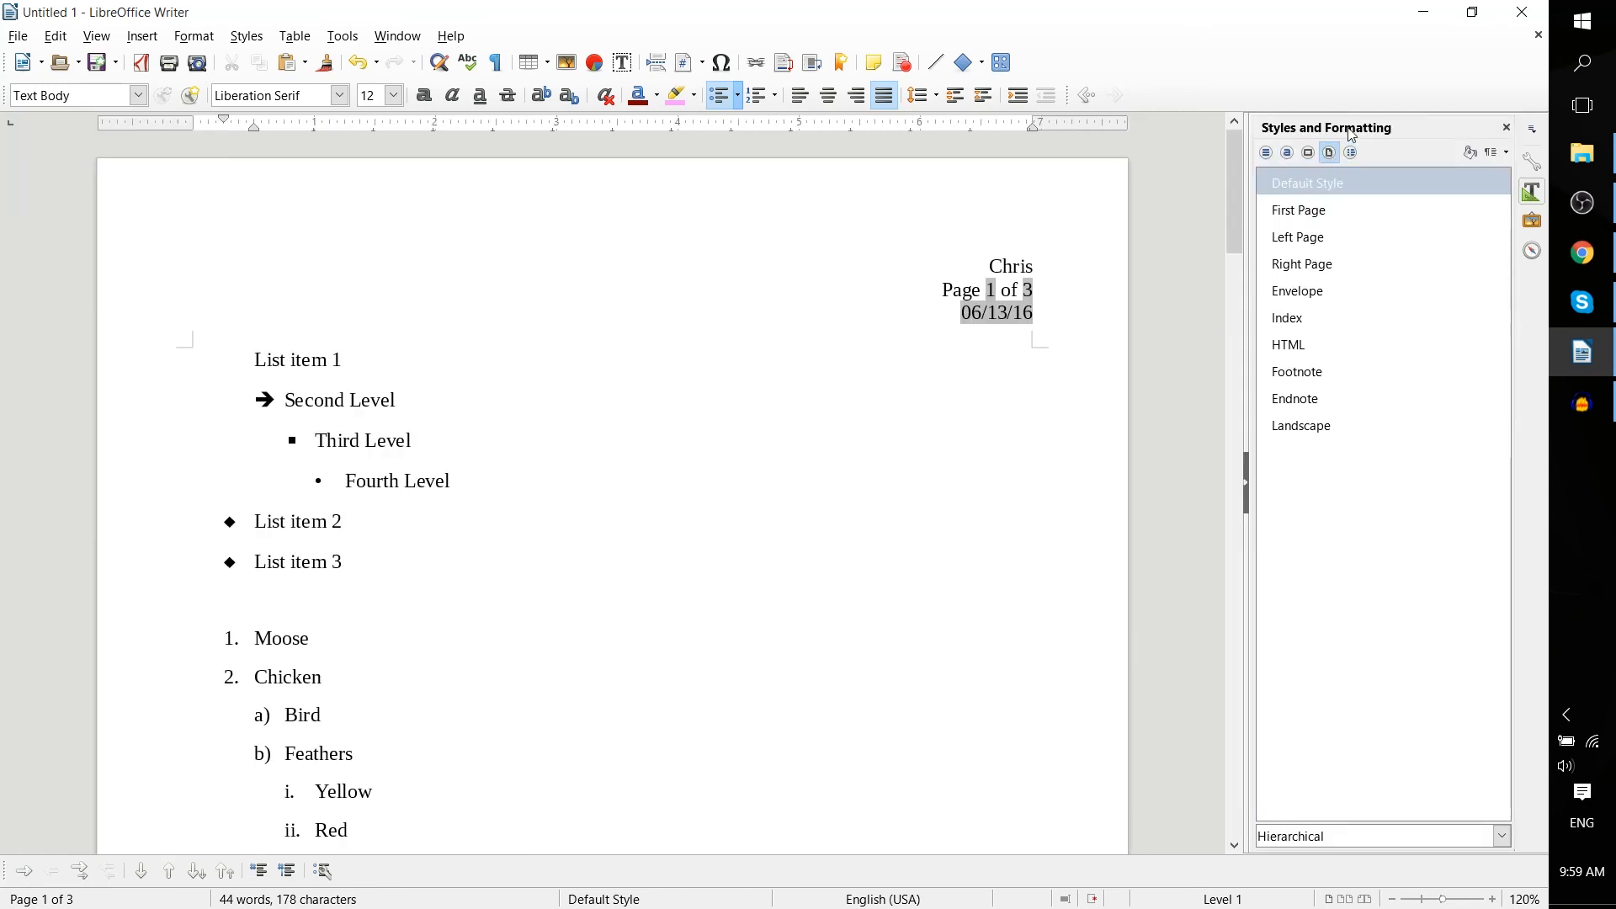
{"action": "left_click", "coordinate": [1266, 154]}
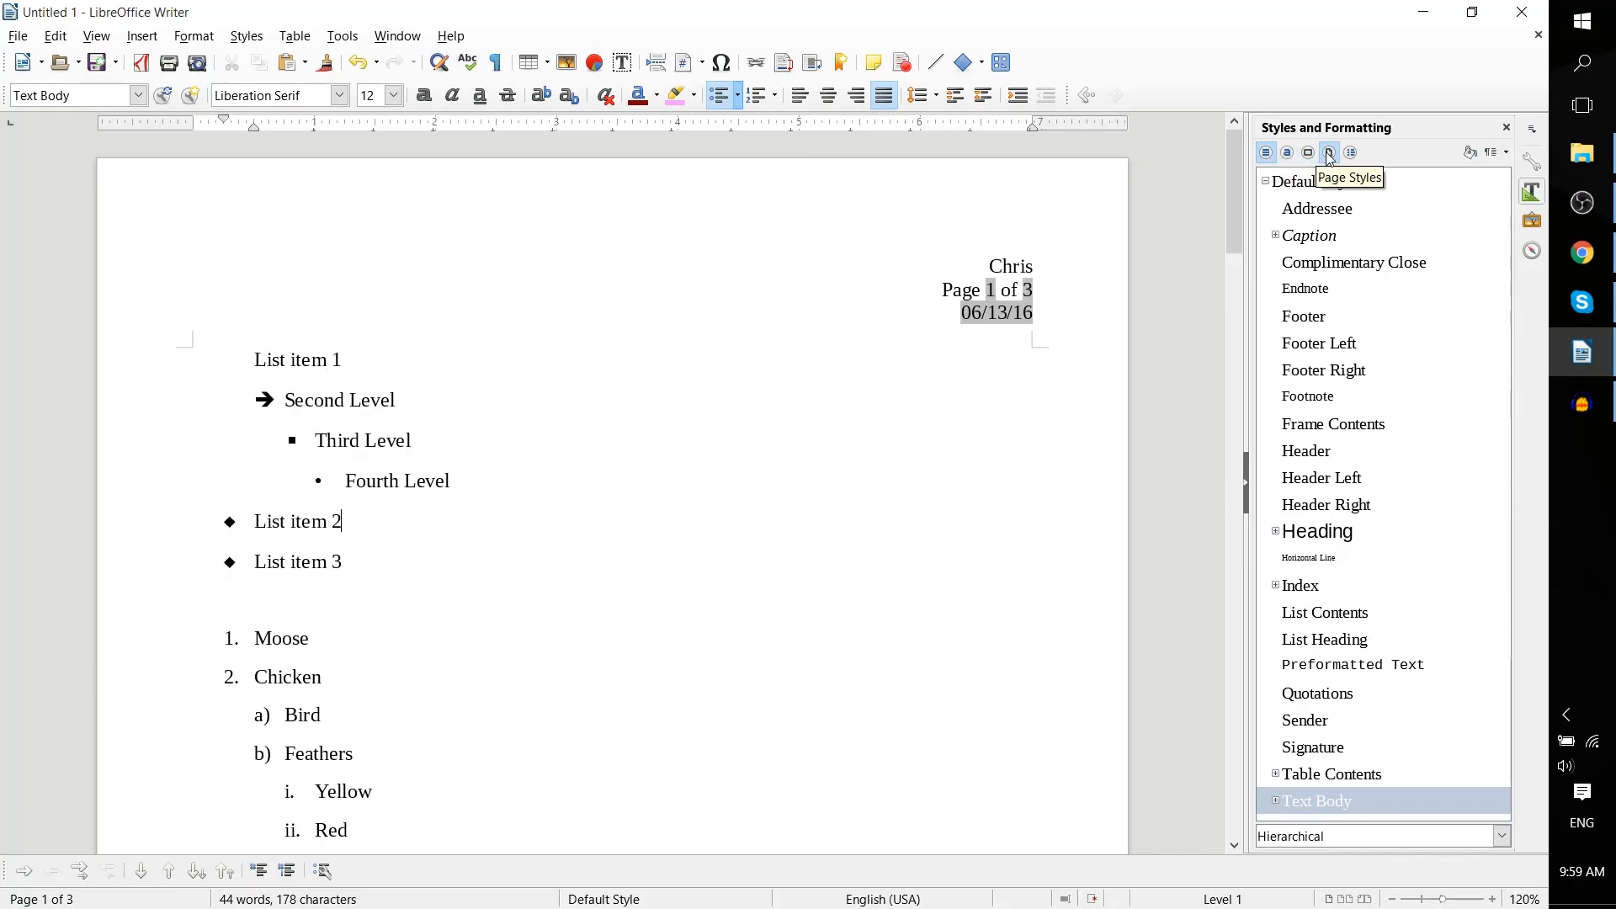
{"action": "left_click", "coordinate": [1330, 154]}
{"action": "left_click", "coordinate": [397, 358]}
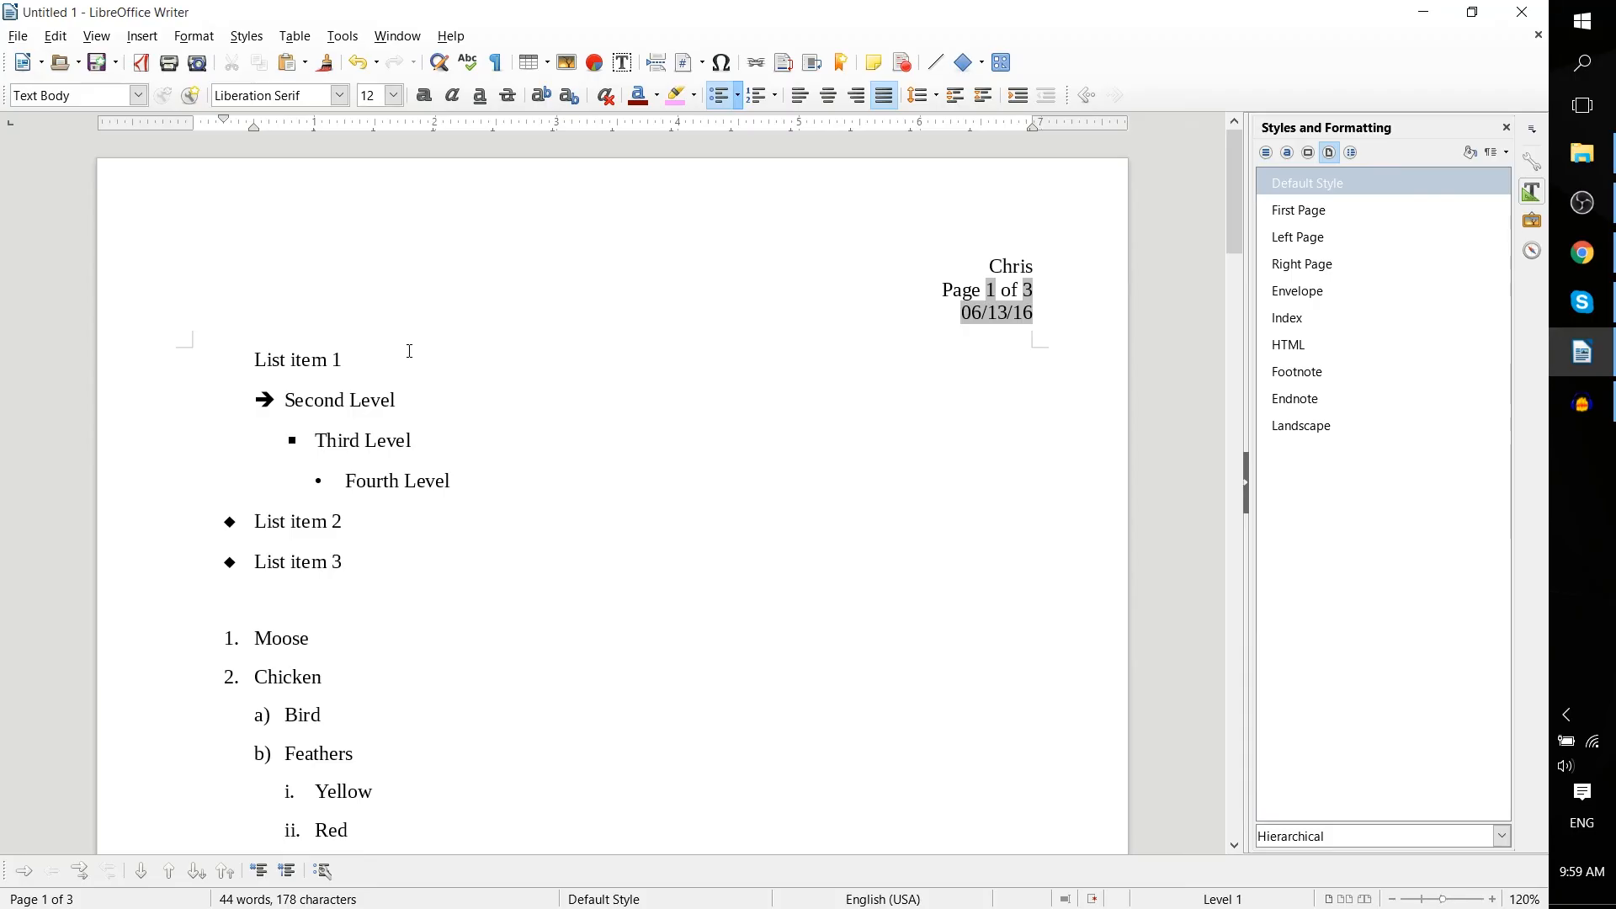
{"action": "scroll", "coordinate": [412, 350], "scroll_direction": "down", "scroll_amount": 1}
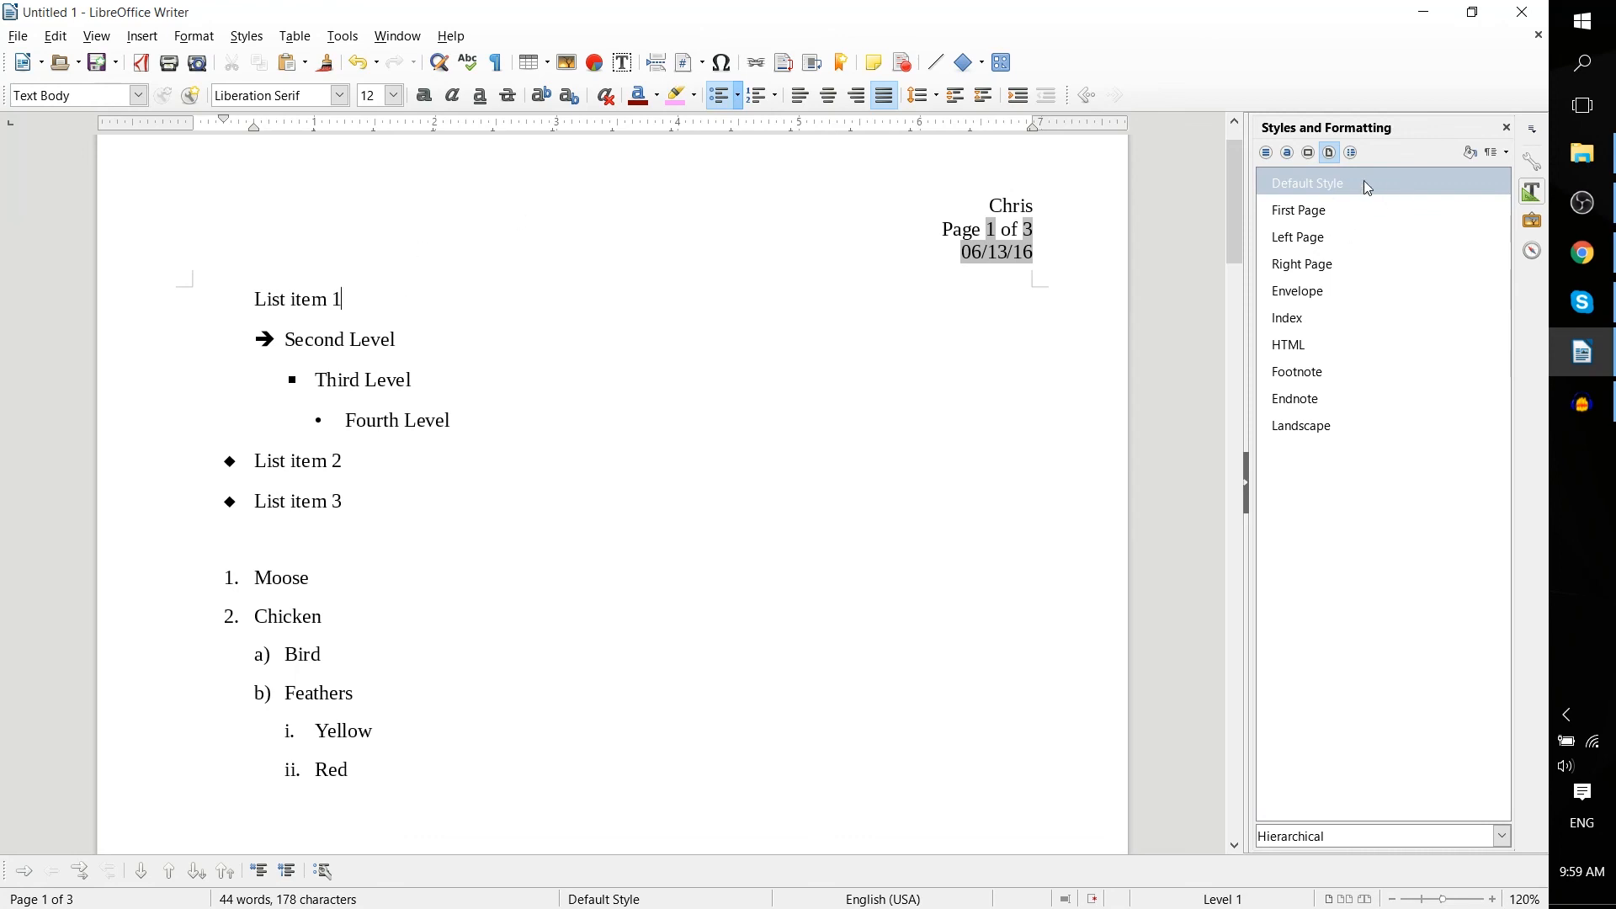
{"action": "left_click", "coordinate": [1342, 217]}
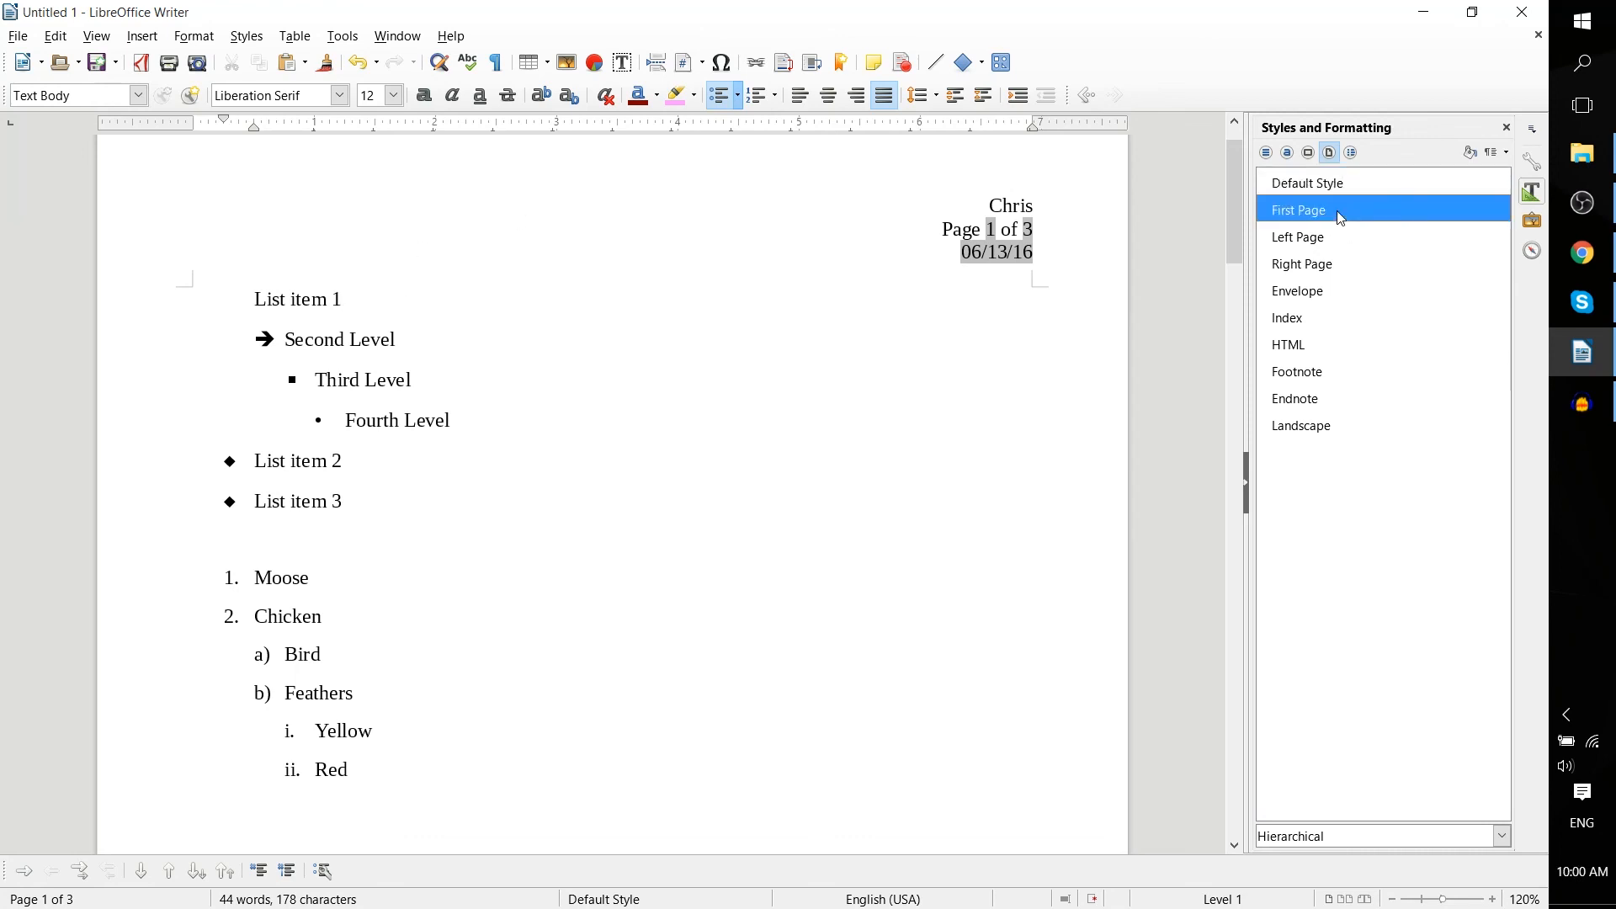
{"action": "double_click", "coordinate": [1338, 212]}
{"action": "left_click", "coordinate": [875, 262]}
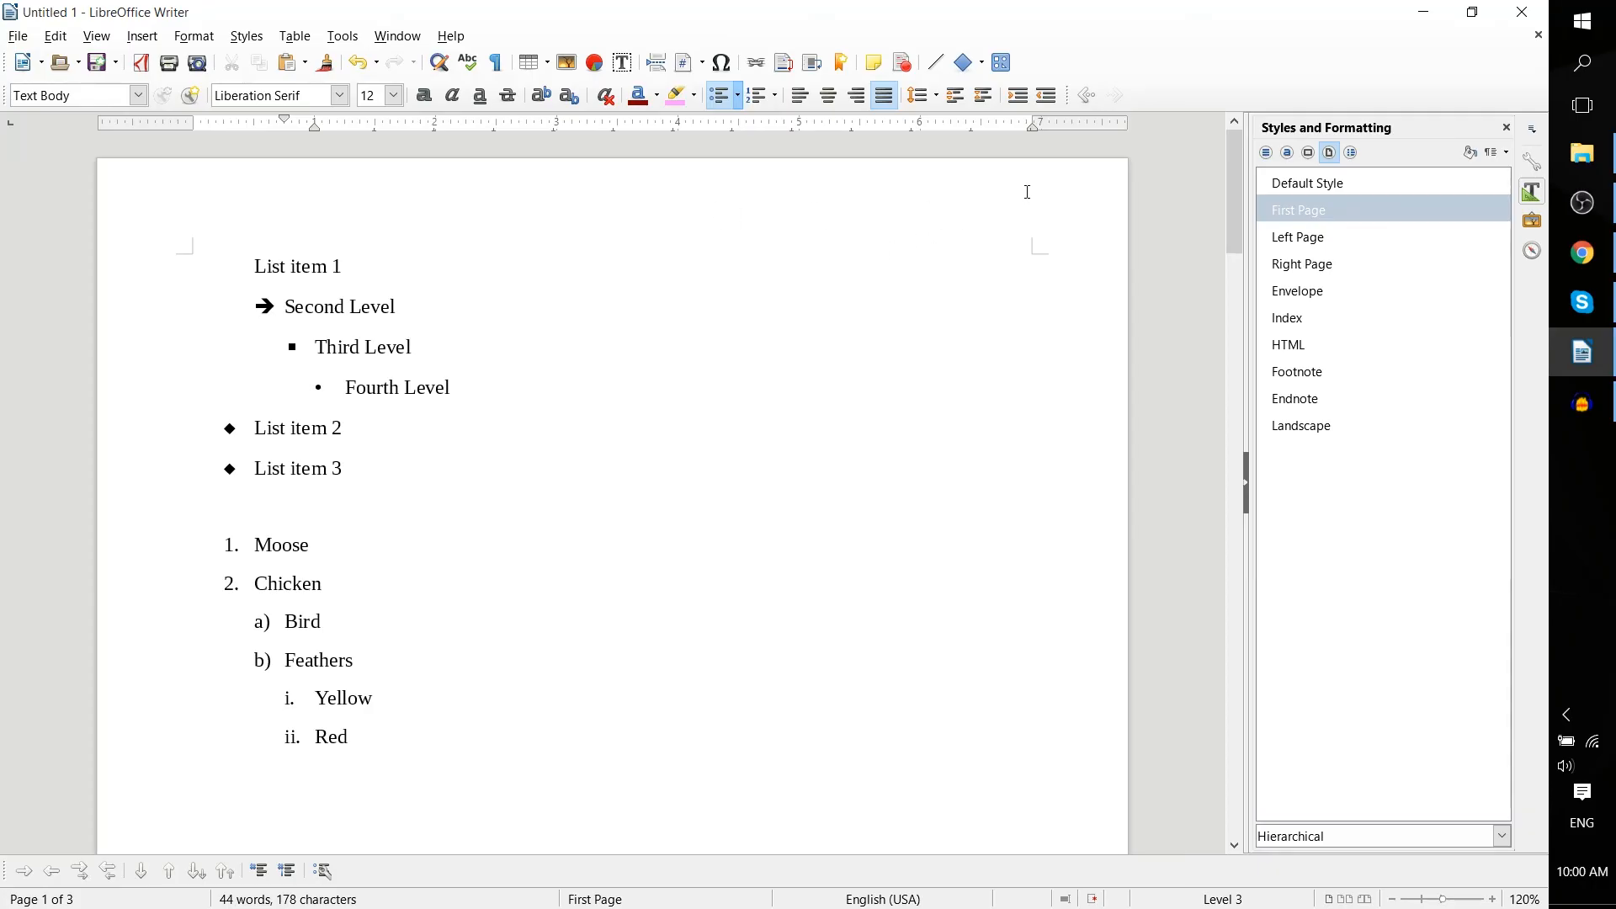
Step: Compare the header and footer areas of the first page with those of the second and third pages
{"action": "scroll", "coordinate": [1018, 213], "scroll_direction": "down", "scroll_amount": 15}
{"action": "scroll", "coordinate": [1014, 486], "scroll_direction": "down", "scroll_amount": 1}
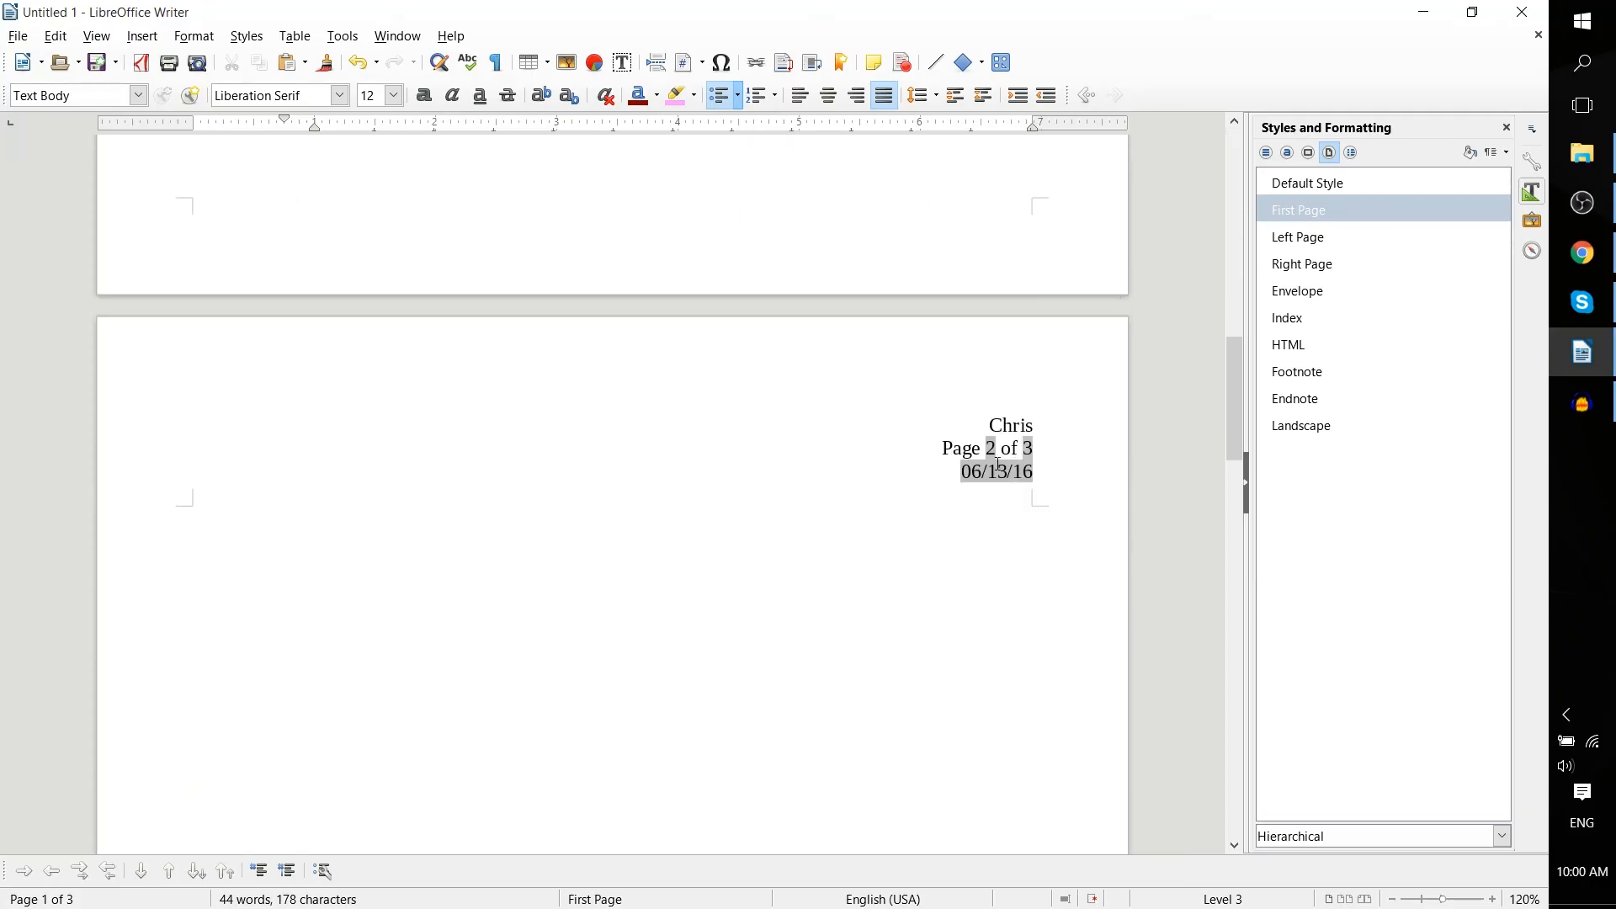
{"action": "scroll", "coordinate": [1012, 454], "scroll_direction": "down", "scroll_amount": 5}
{"action": "scroll", "coordinate": [1012, 454], "scroll_direction": "up", "scroll_amount": 6}
{"action": "scroll", "coordinate": [1014, 455], "scroll_direction": "down", "scroll_amount": 20}
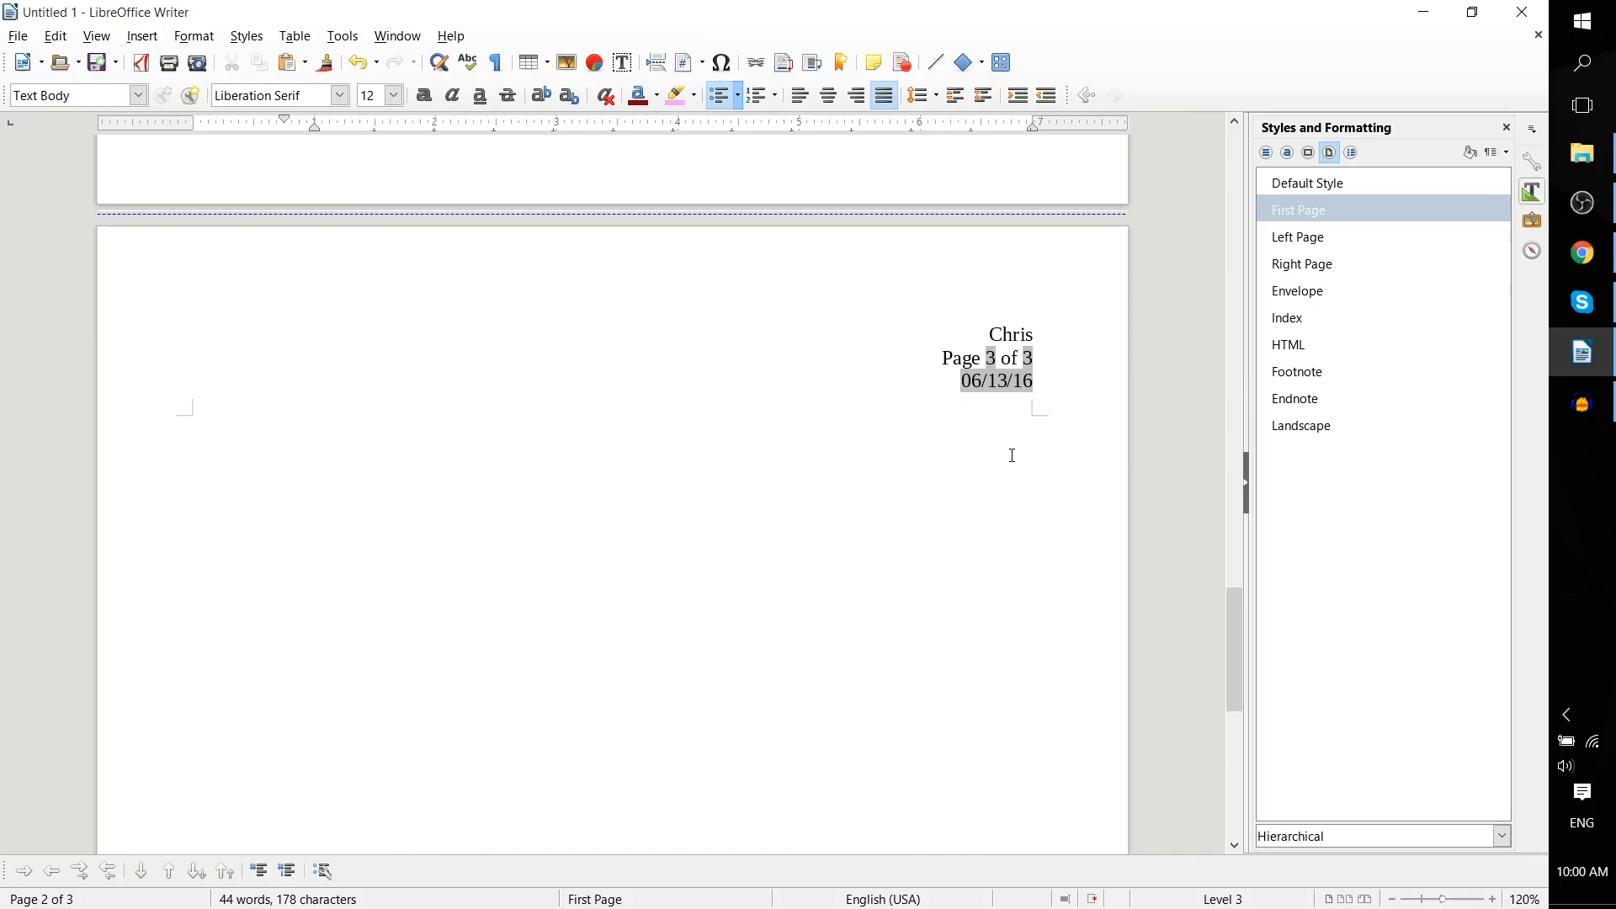
{"action": "scroll", "coordinate": [1014, 455], "scroll_direction": "down", "scroll_amount": 8}
{"action": "scroll", "coordinate": [1014, 455], "scroll_direction": "up", "scroll_amount": 10}
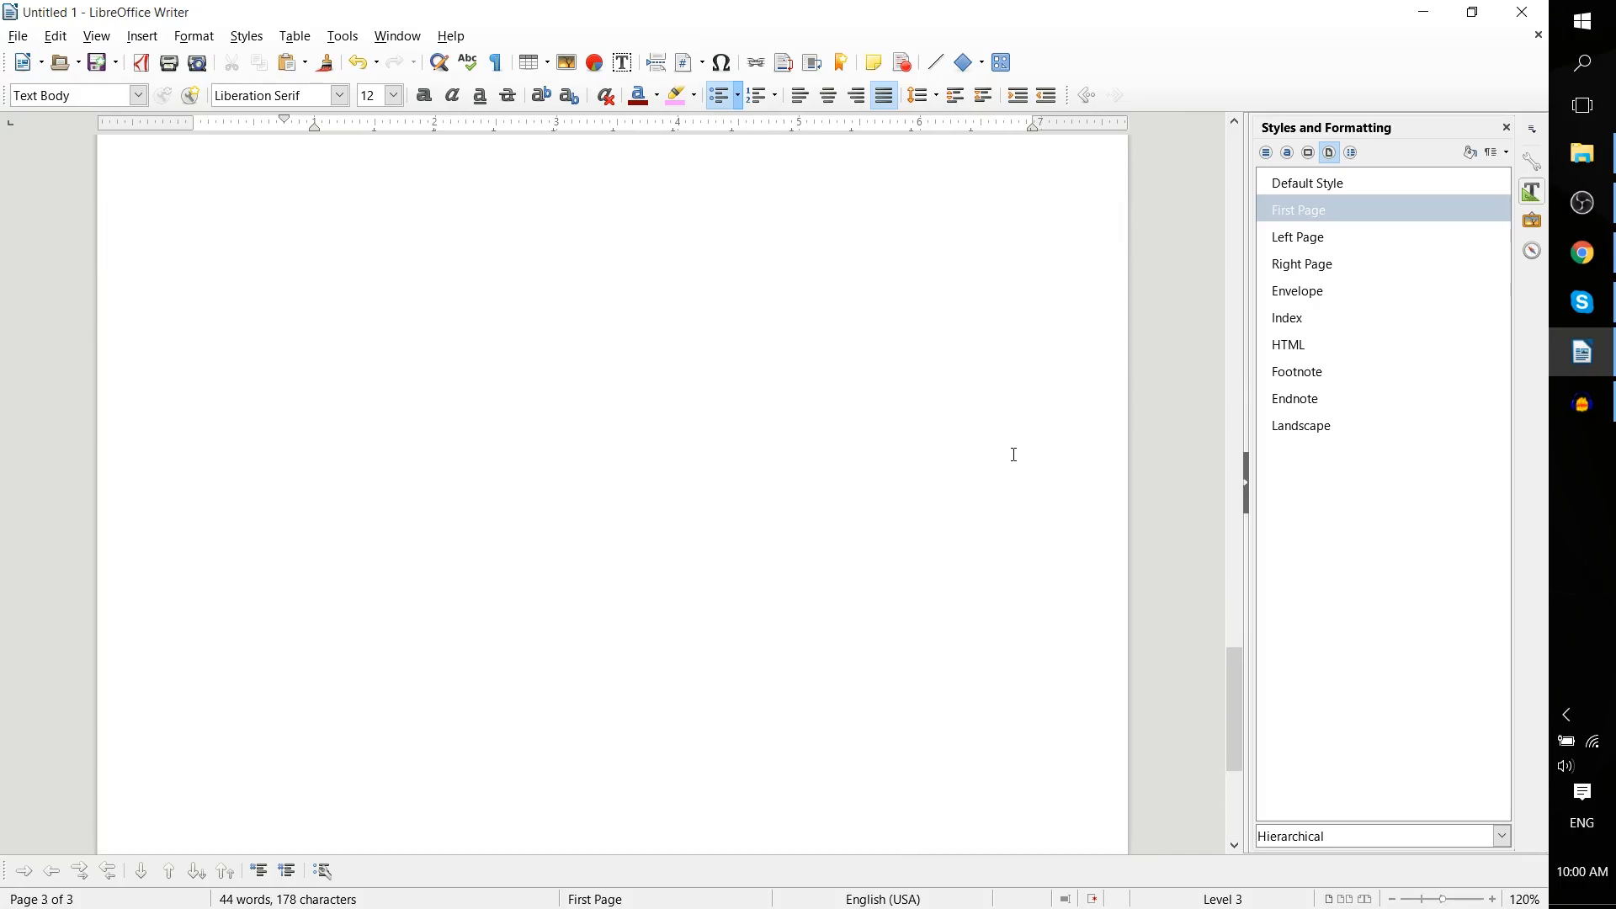
{"action": "scroll", "coordinate": [1014, 455], "scroll_direction": "up", "scroll_amount": 7}
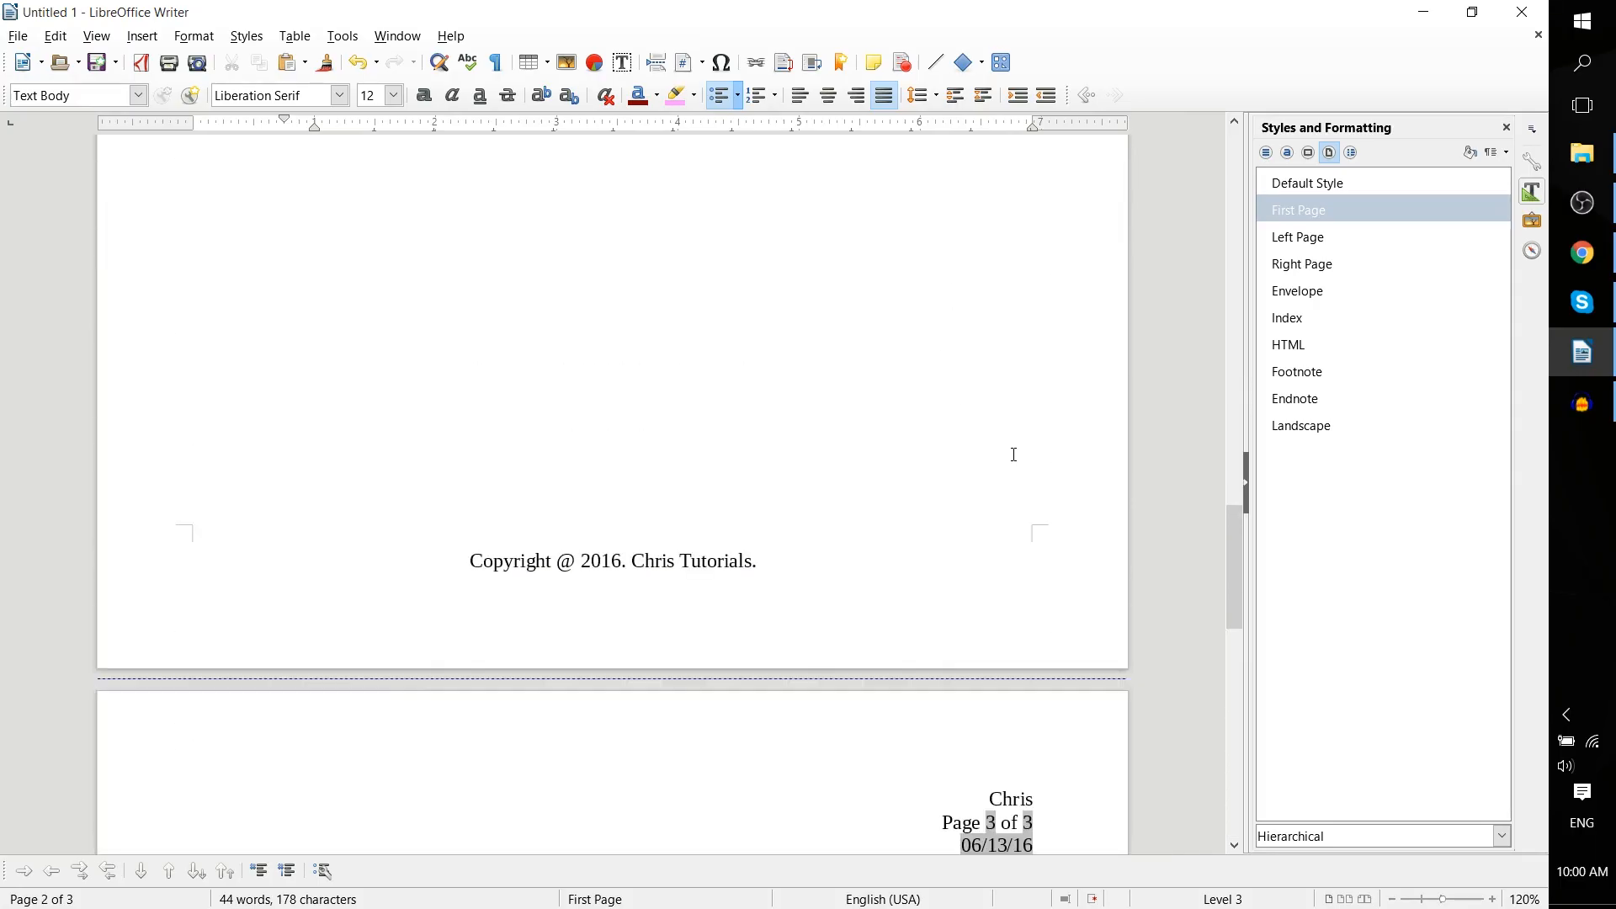
{"action": "scroll", "coordinate": [1014, 454], "scroll_direction": "up", "scroll_amount": 13}
{"action": "scroll", "coordinate": [1014, 454], "scroll_direction": "up", "scroll_amount": 12}
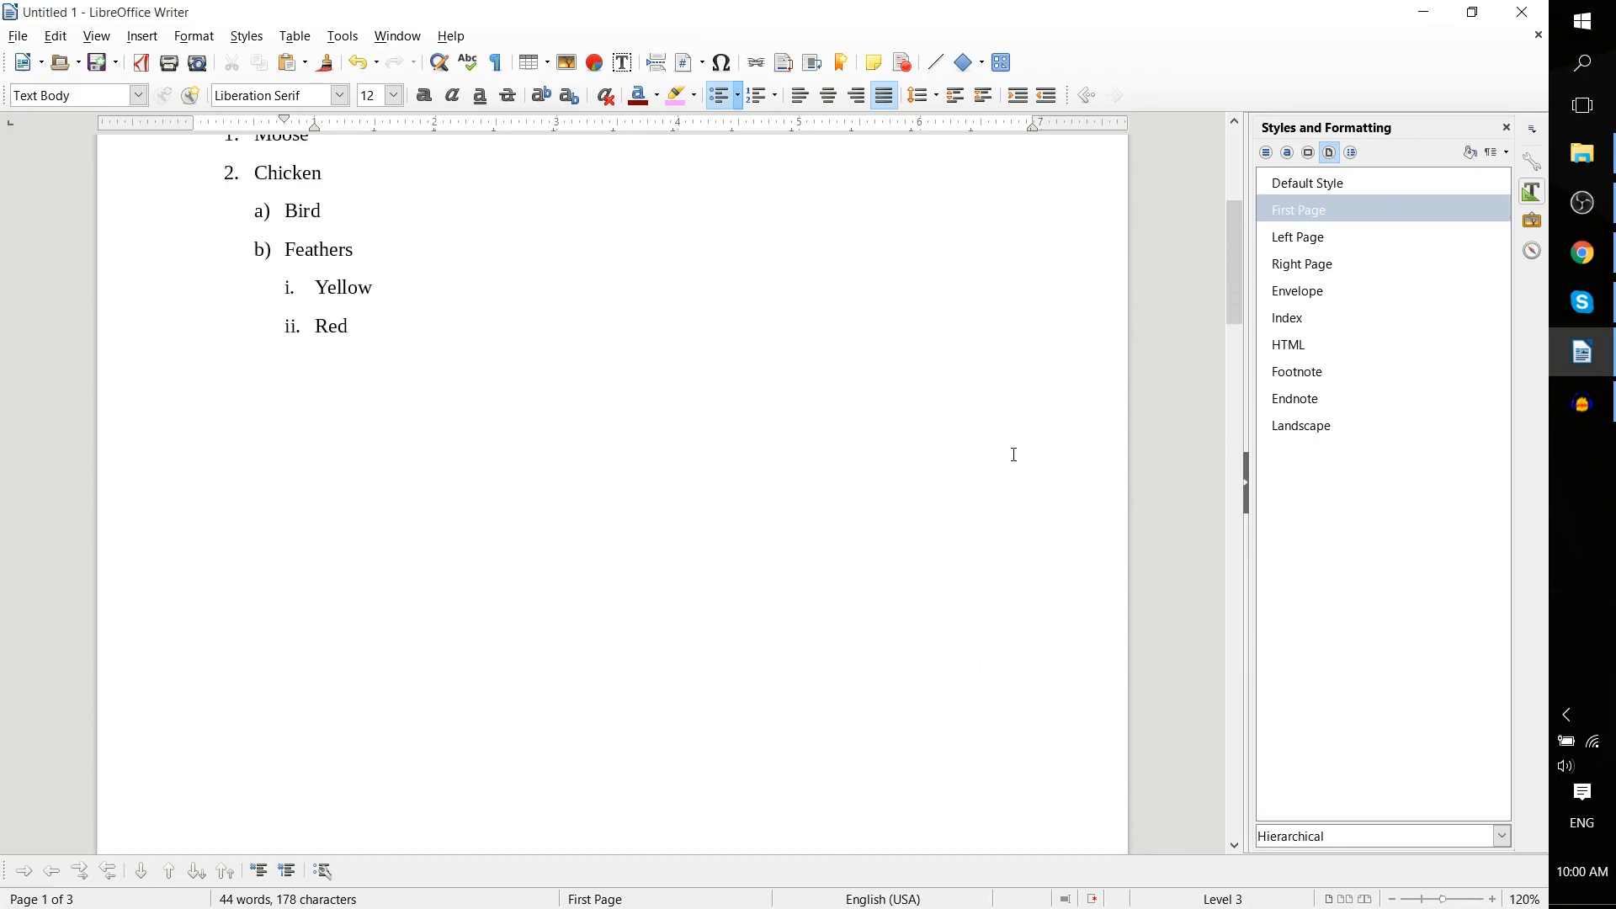